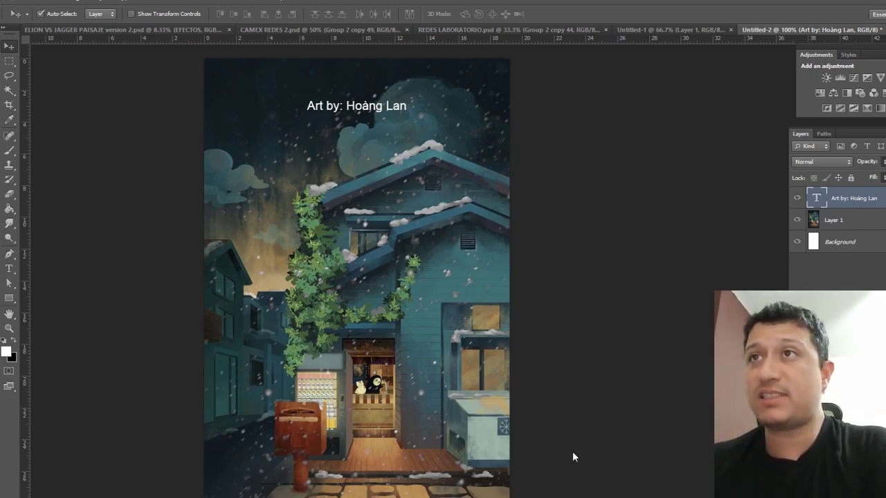
- Create empty Layer 2 above the credit text and start picking tan #cbaa67 for the Brush
key("ctrl+shift+alt+n")
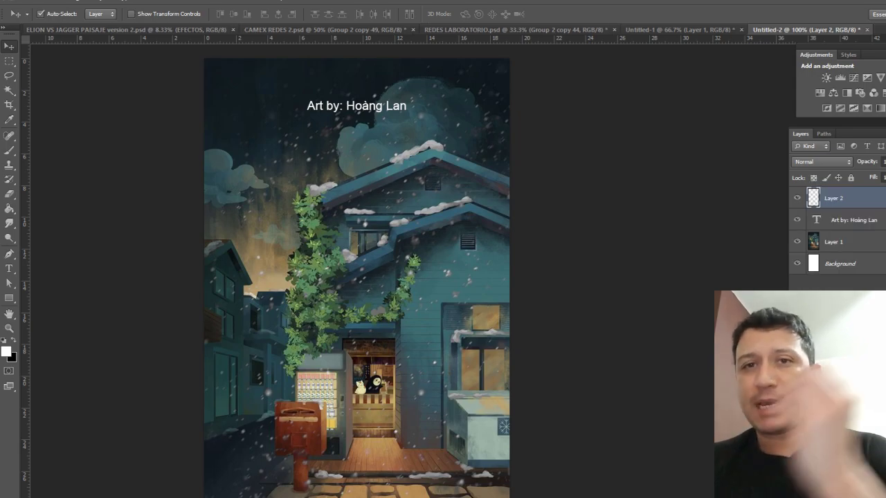
scroll(346, 391, "up", 2)
scroll(346, 391, "down", 2)
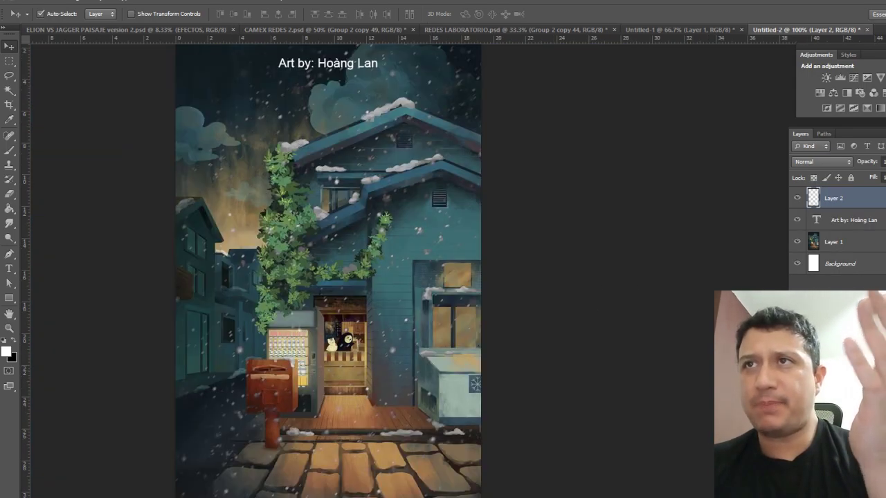
key("b")
right_click(342, 366)
left_click(8, 353)
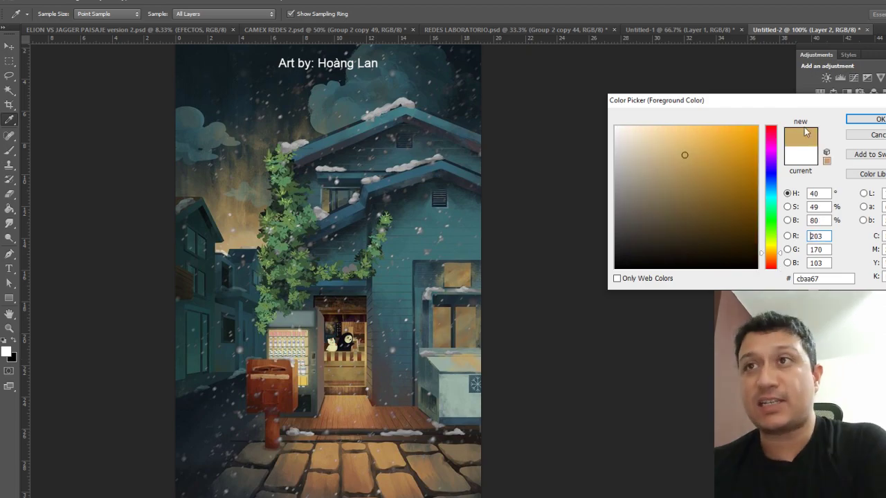
- Confirm tan #cbaa67 as the foreground colour and marquee-select the doorway area
key("Return")
scroll(349, 416, "up", 2)
right_click(348, 416)
key("Escape")
key("m")
left_click_drag(290, 361, 377, 183)
left_click_drag(275, 234, 271, 227)
left_click(14, 76)
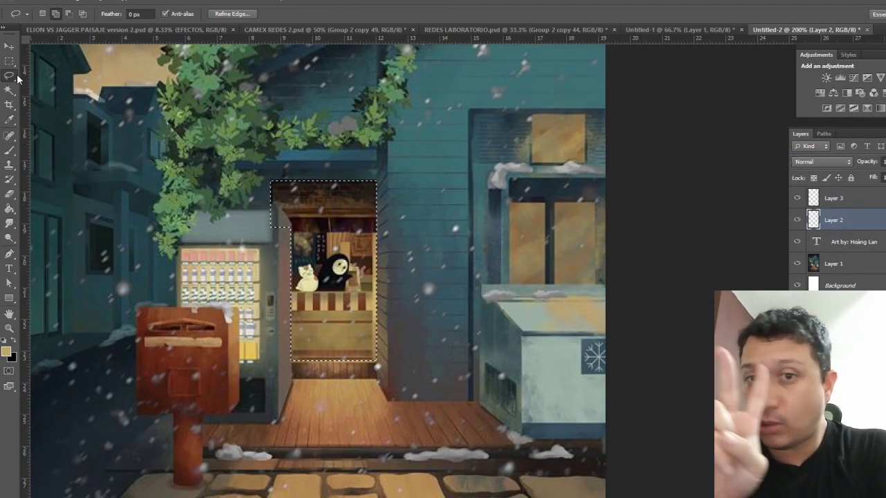
- Copy the doorway to its own layer and brighten it with Curves
key("ctrl+j")
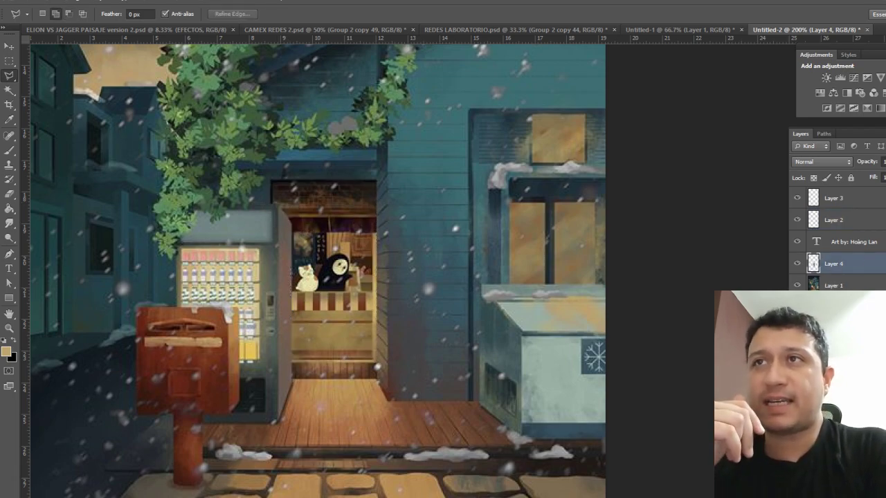
left_click(69, 2)
left_click(213, 45)
left_click_drag(802, 258, 802, 231)
key("ctrl+minus")
key("ctrl+minus")
key("ctrl+minus")
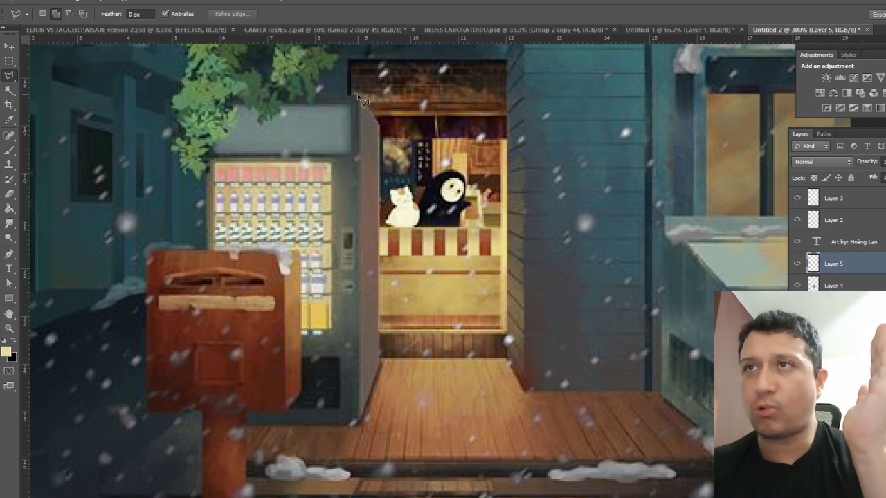
- Outline the fridge door and mailbox edges with the Polygonal Lasso
left_click(359, 419)
left_click(360, 97)
left_click(285, 408, "shift")
left_click(285, 252)
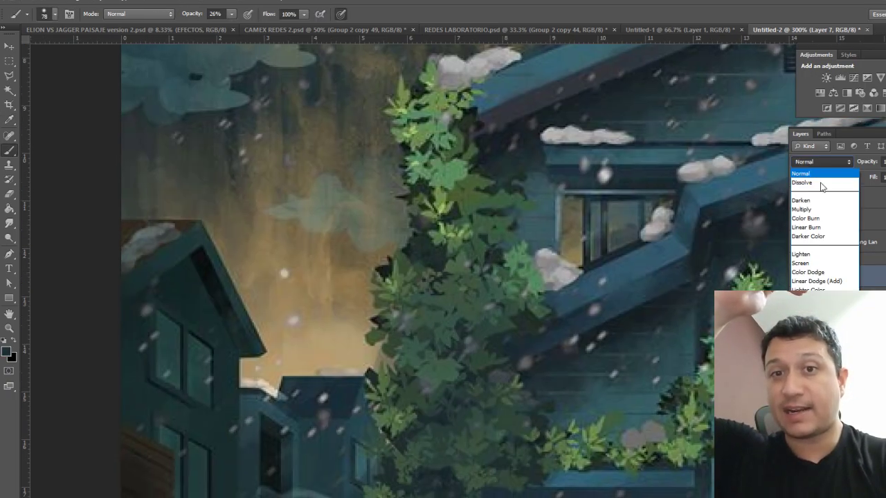
- Set the foliage layer to Color blending and resize the brush for painting
left_click(806, 443)
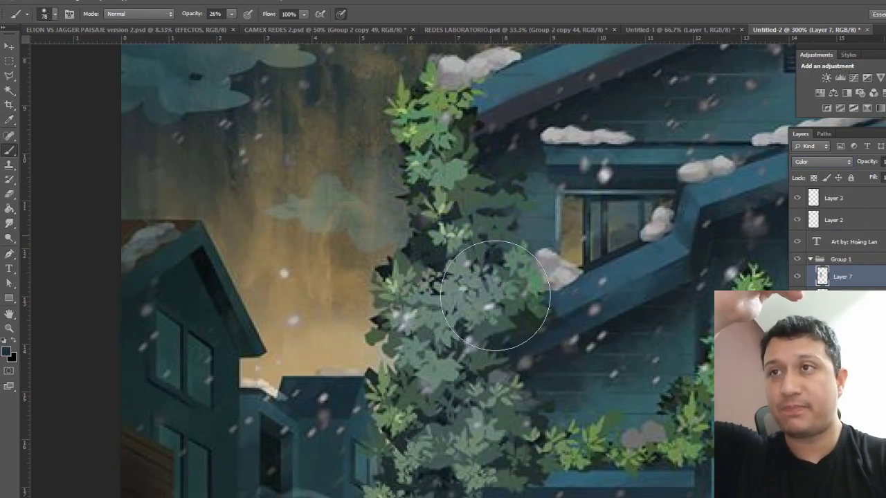
key("ctrl+minus")
key("ctrl+minus")
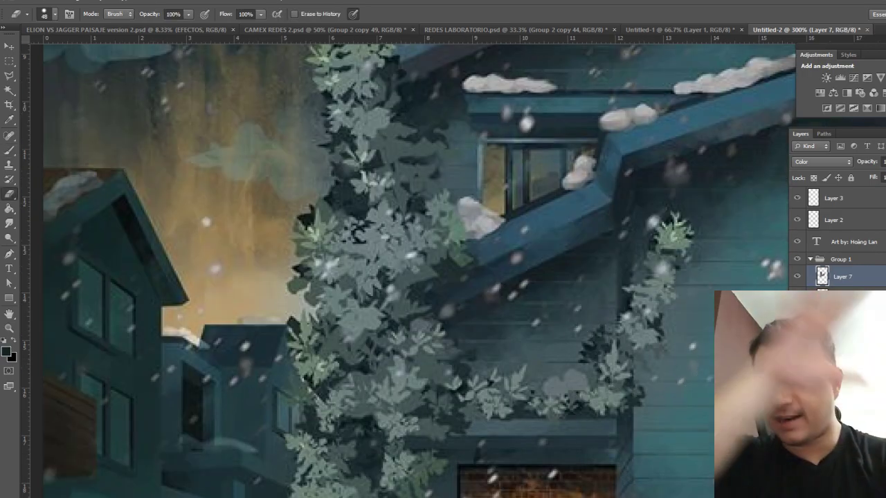
right_click(488, 388)
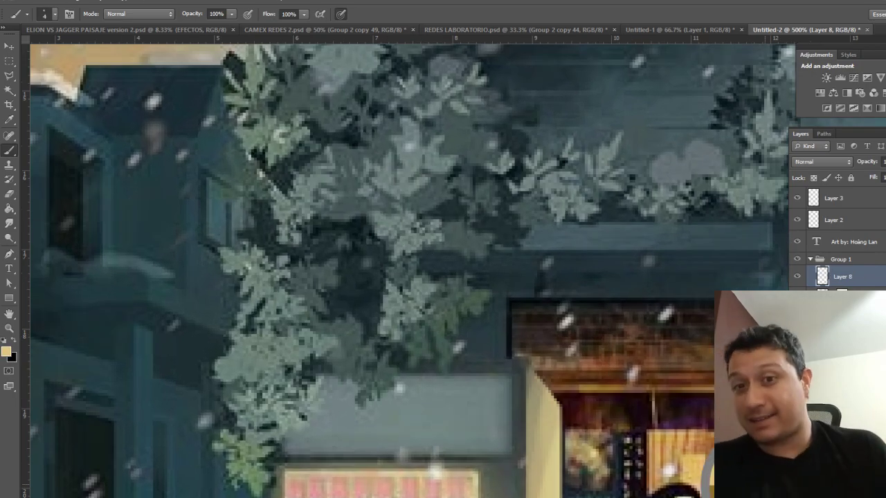
left_click(7, 352)
key("Escape")
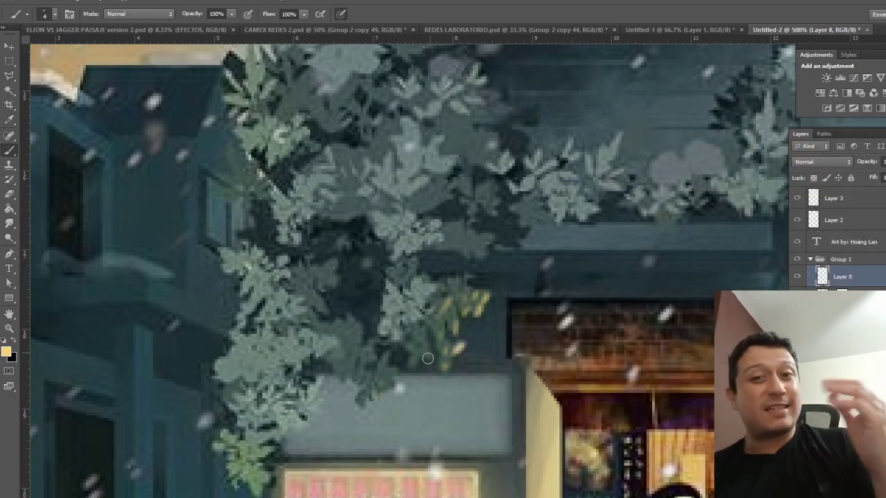
- Paint small yellow glowing dots on the vine leaves above the vending machine
left_click_drag(434, 322, 451, 350)
scroll(510, 343, "down", 3)
scroll(498, 276, "up", 2)
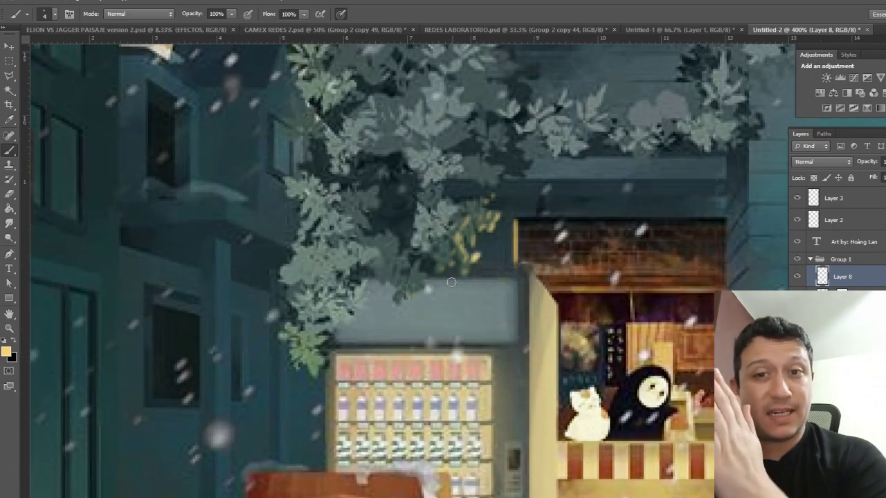
right_click(498, 264)
key("Return")
scroll(498, 264, "down", 3)
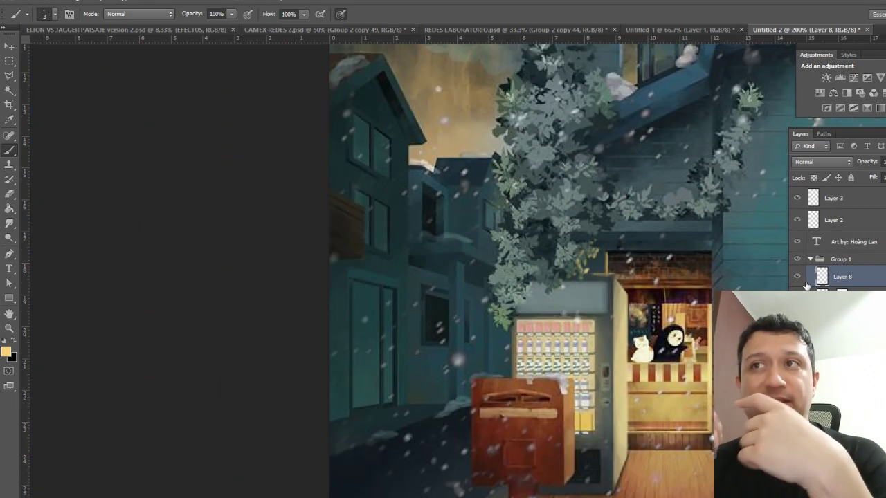
key("v")
scroll(498, 264, "left", 3)
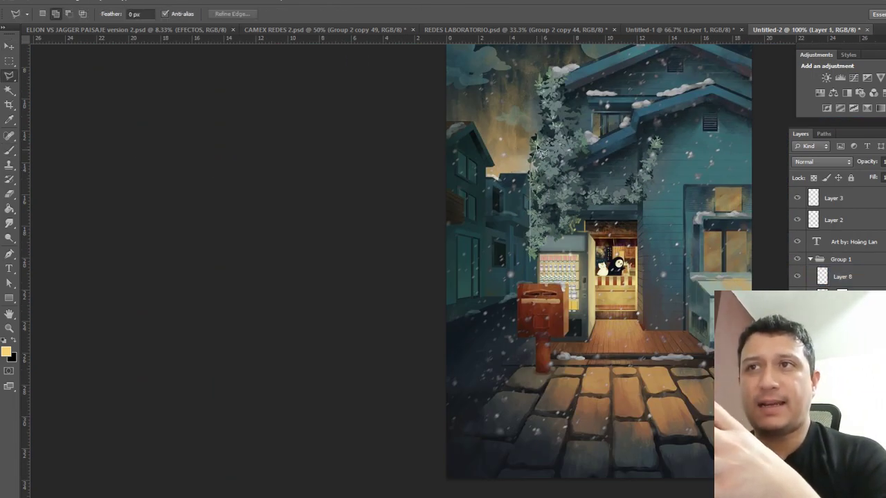
- Paint a large stroke of a sampled dark colour over the scene and set it to Soft Light
scroll(674, 175, "down", 1)
left_click(555, 367)
key("b")
mouse_move(553, 166)
left_mouse_down()
mouse_move(563, 415)
mouse_move(415, 439)
left_mouse_up()
left_click(822, 162)
left_click(816, 312)
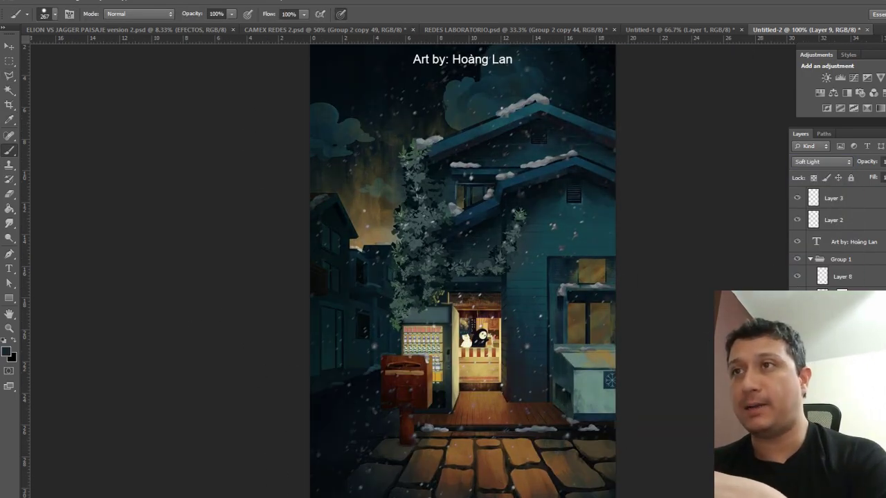
- Add a mask to the dark wash layer and set the brush size to 7
right_click(480, 393)
key("Return")
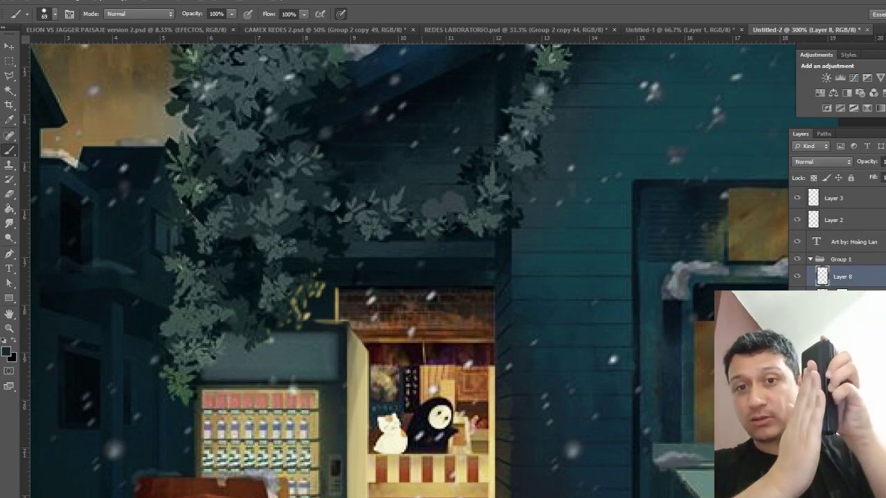
type("7")
key("Return")
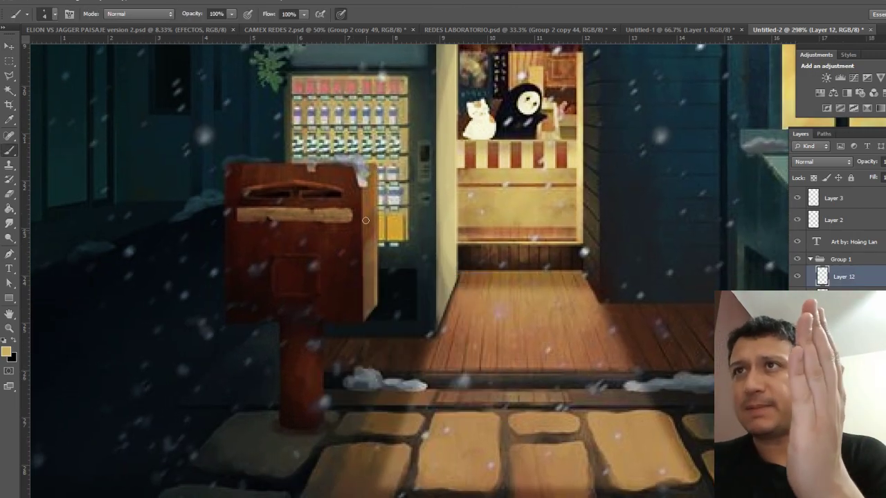
- Paint a thin yellow highlight down the mailbox post and lower brush opacity to 56%
key("Return")
key("b")
left_click_drag(317, 328, 317, 425)
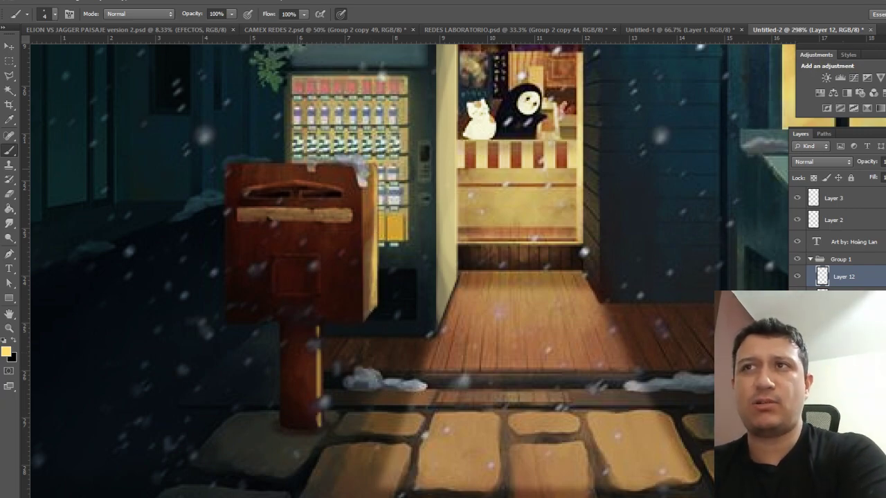
key("ctrl+plus")
right_click(316, 297)
key("Escape")
key("5")
key("6")
- Adjust brush sizes and raise opacity to 86% for the cobblestone edge highlights
right_click(531, 184)
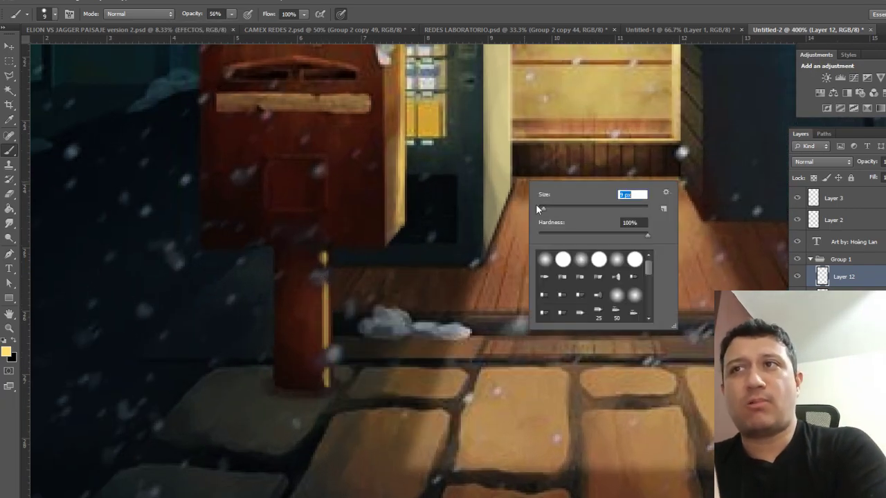
key("Escape")
scroll(541, 209, "down", 3)
scroll(494, 278, "up", 3)
right_click(494, 278)
type("6")
key("Return")
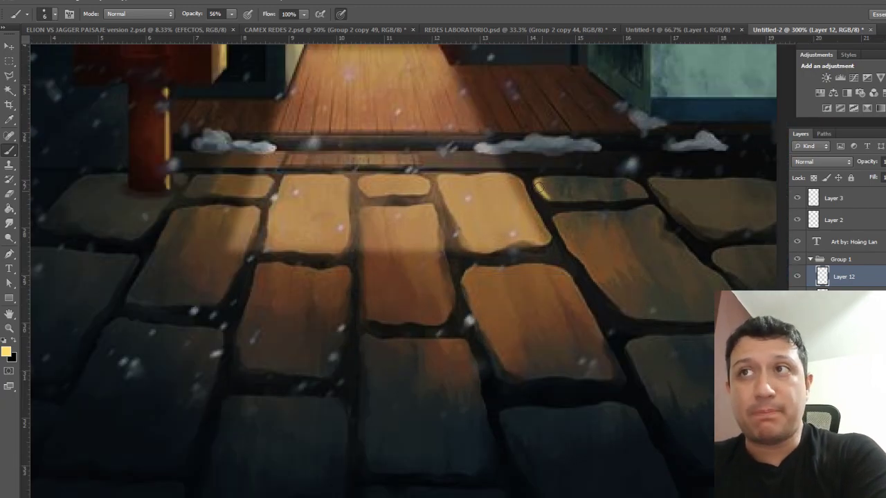
scroll(605, 284, "down", 1)
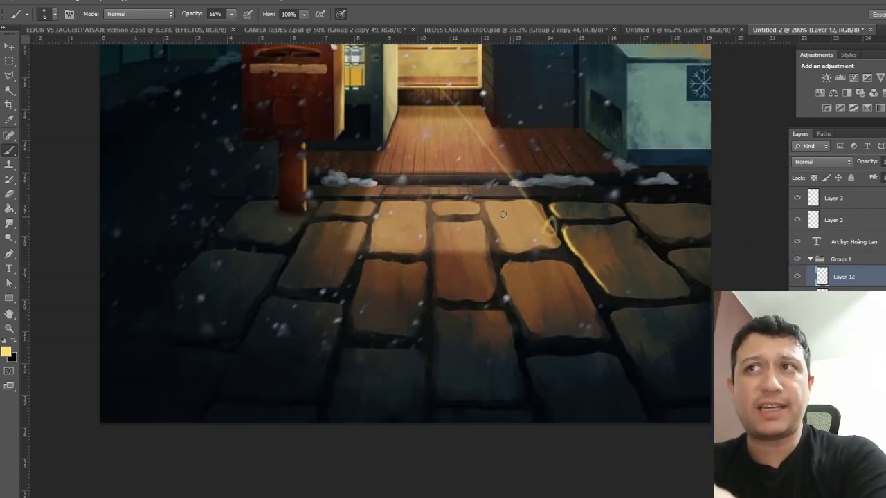
key("8")
key("6")
right_click(400, 207)
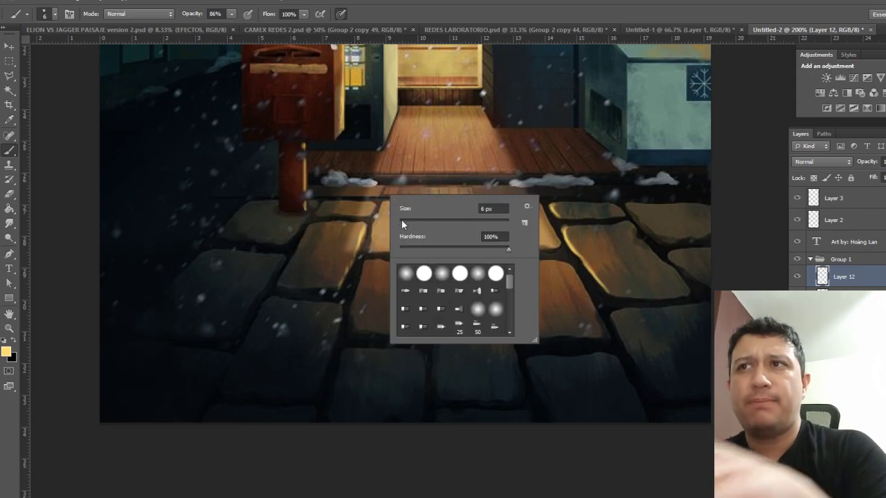
type("4")
key("Return")
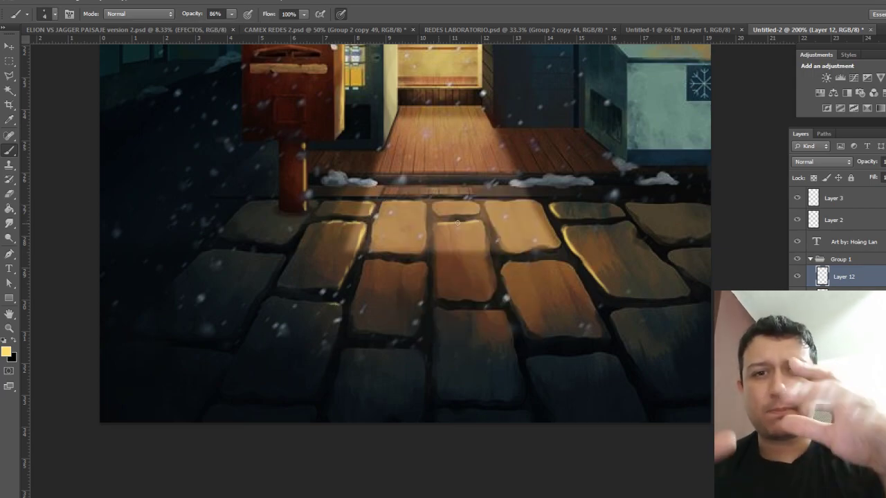
scroll(457, 222, "down", 1)
- Copy the ground light patch to a new layer and stretch its bottom corners wider
key("l")
left_click(692, 356)
left_click(306, 416)
left_click(303, 331)
key("ctrl+j")
key("ctrl+t")
left_click_drag(615, 342, 672, 355)
mouse_move(310, 342)
left_mouse_down()
mouse_move(267, 364)
mouse_move(223, 366)
left_mouse_up()
left_click_drag(671, 352, 692, 355)
key("Return")
scroll(373, 232, "up", 1)
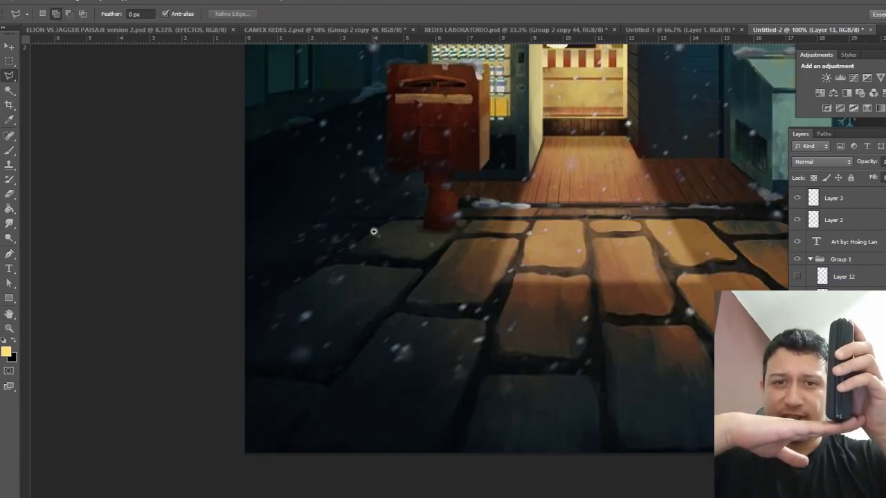
- Erase stray light, copy the area beside the cooler box to its own layer, and bring up Levels
scroll(374, 232, "up", 2)
key("e")
right_click(491, 187)
left_click(532, 174)
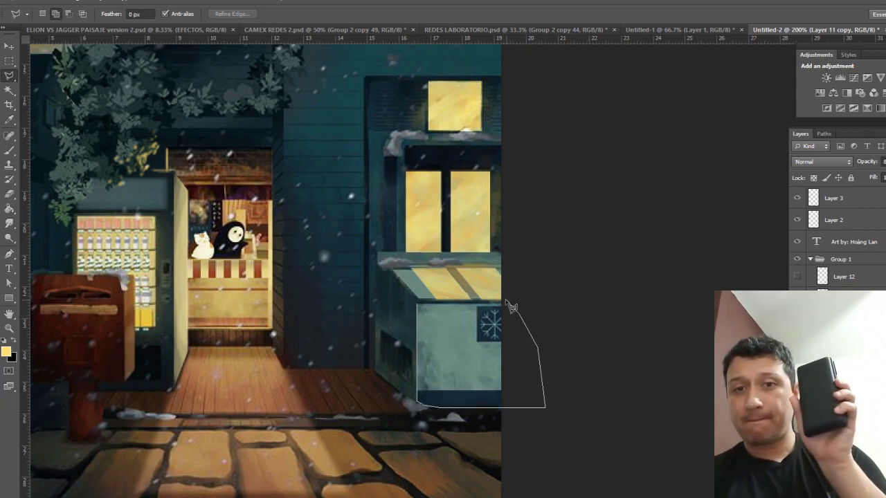
key("ctrl+j")
key("ctrl+l")
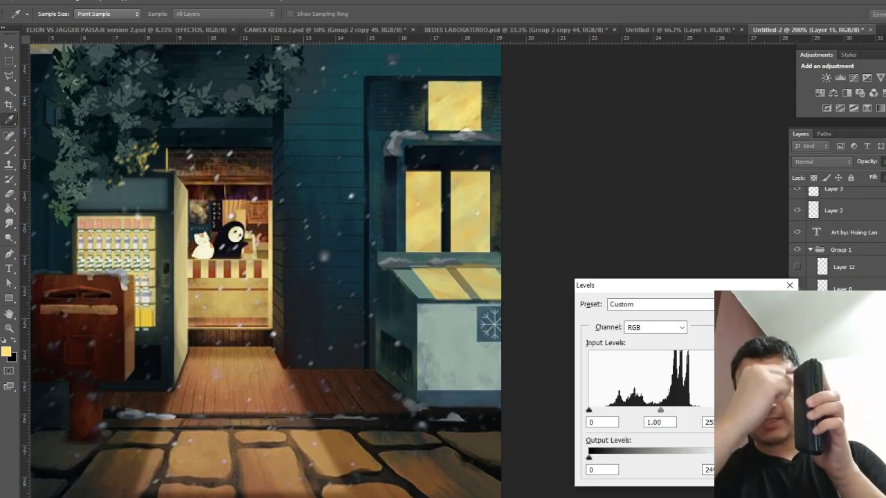
- Darken the copied cooler area, then paint yellow highlights along the cobblestone tops
left_click_drag(737, 457, 631, 454)
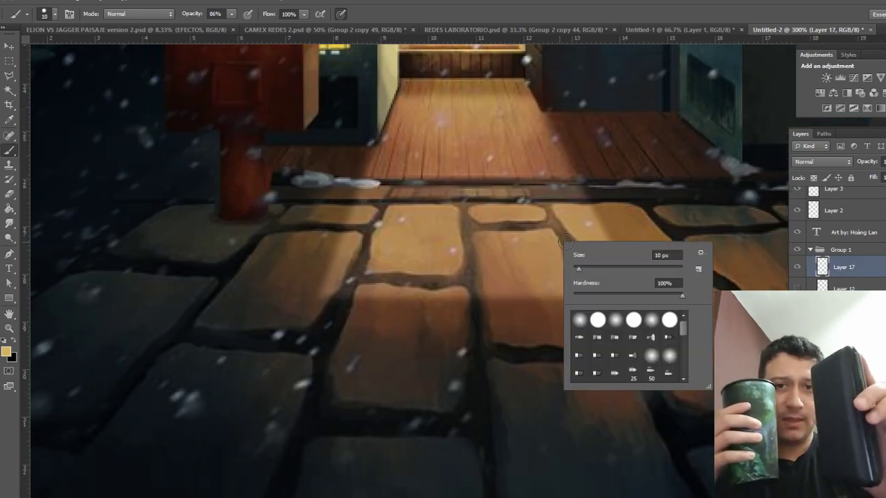
right_click(569, 205)
left_click(522, 205)
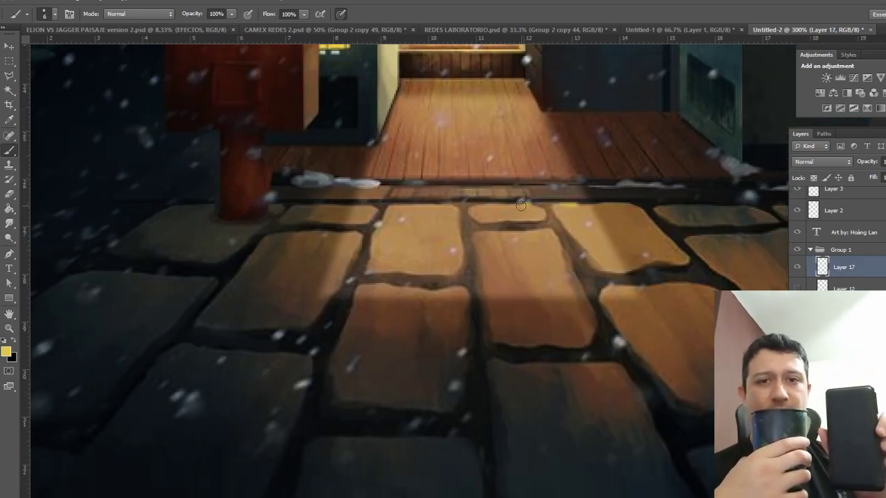
left_click_drag(492, 231, 519, 231)
left_click(5, 353)
left_click(863, 120)
left_click_drag(477, 204, 526, 205)
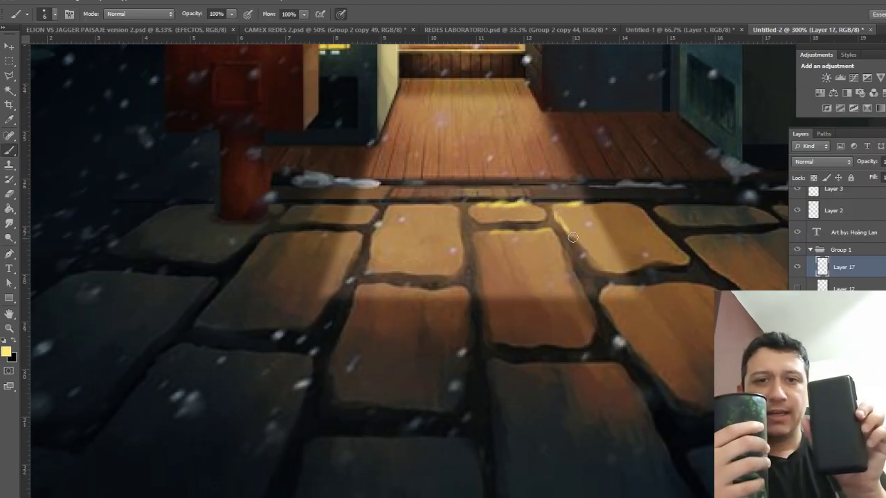
- Highlight the left edge of the right-hand cobblestone in yellow
scroll(562, 225, "down", 1)
right_click(630, 329)
left_click_drag(637, 344, 592, 274)
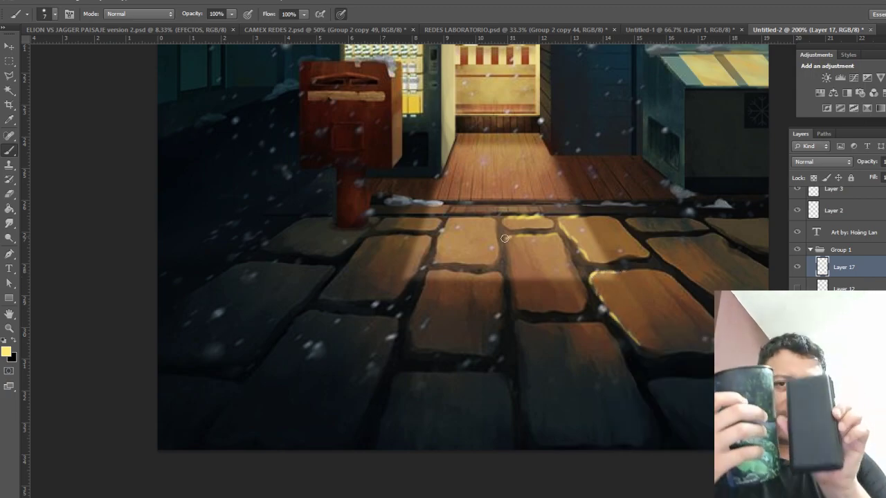
scroll(431, 218, "down", 2)
scroll(457, 346, "up", 2)
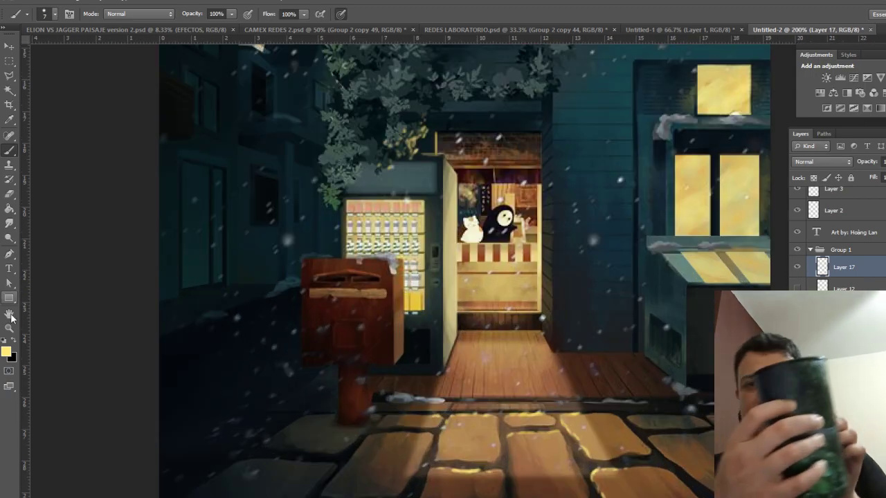
- Fill the vending-machine area with black on a new Soft Light shadow layer
key("u")
key("m")
left_click_drag(334, 221, 457, 397)
key("g")
key("d")
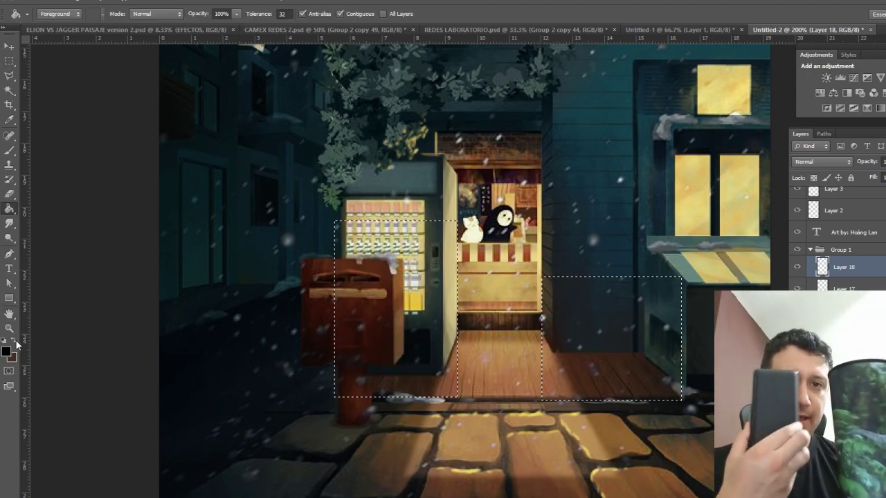
key("ctrl+shift+alt+n")
key("alt+BackSpace")
key("shift+alt+f")
- Clear the shadow from the right wall and vending machine areas
key("l")
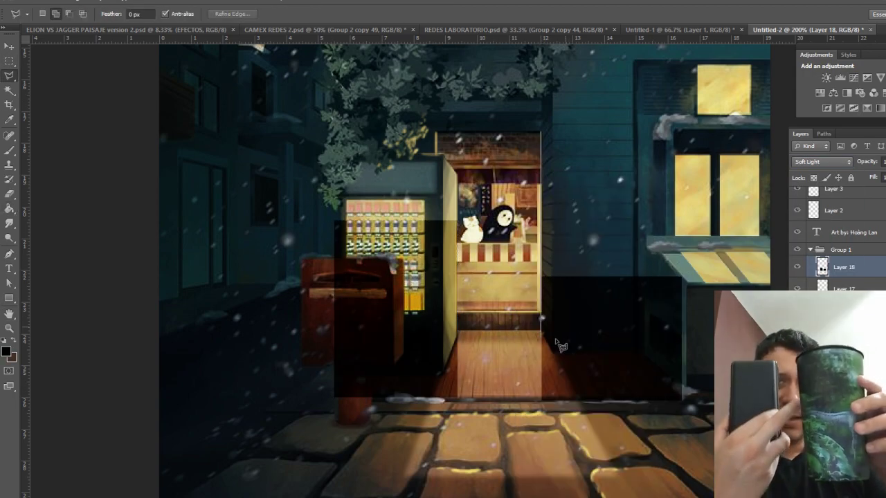
left_click(541, 319)
left_click(551, 352)
left_click(605, 118)
double_click(542, 132)
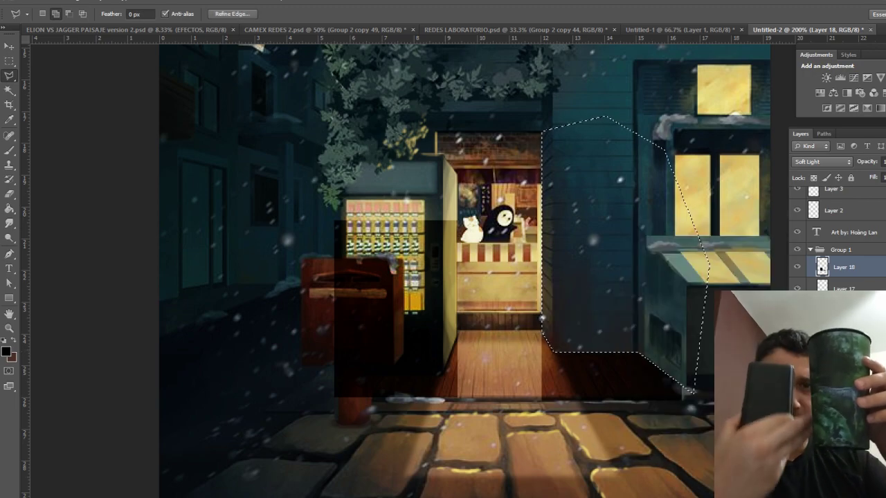
left_click(457, 342, "shift")
left_click(442, 375)
left_click(326, 375)
left_click(294, 162)
double_click(440, 152)
key("ctrl+plus")
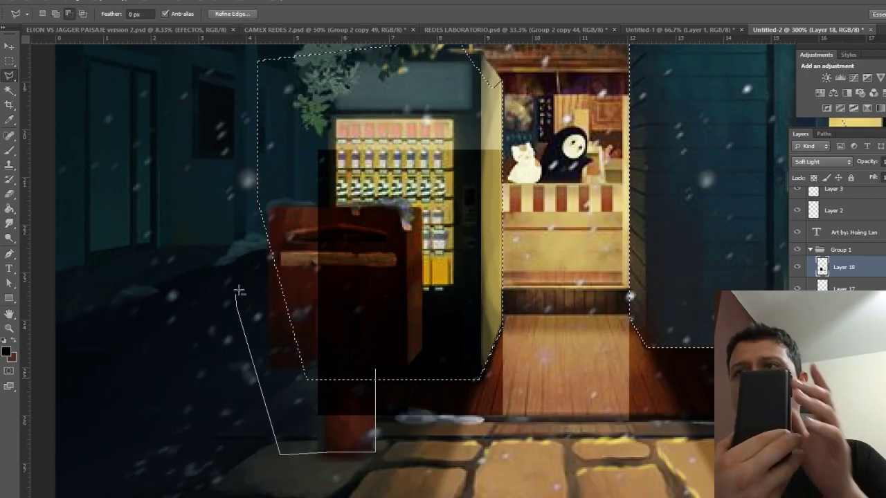
key("Delete")
key("ctrl+d")
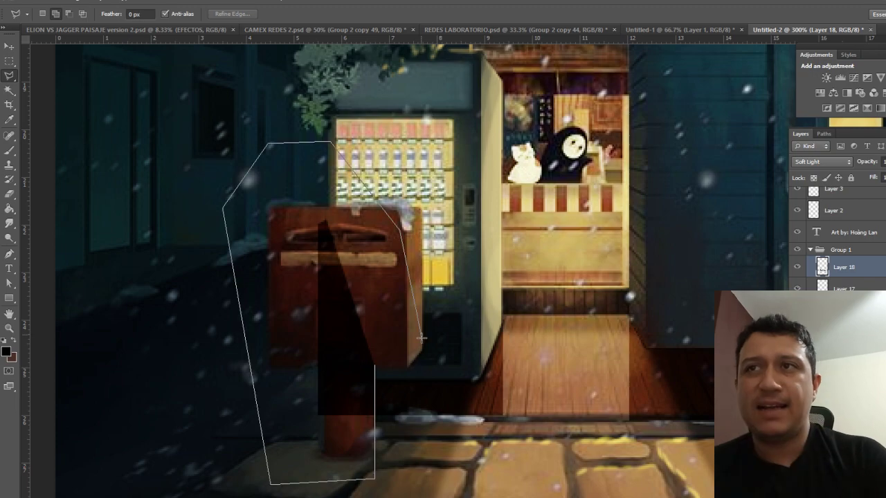
- Duplicate the lit shop layer, flip it vertically and move it onto the floor
key("Escape")
key("ctrl+0")
key("ctrl+plus")
key("ctrl+plus")
left_click_drag(378, 132, 432, 149)
left_click(42, 2)
left_click(228, 348)
left_click_drag(389, 184, 389, 350)
key("Return")
- Apply a Motion Blur at 90° with distance 30 to the reflection
left_click(179, 2)
left_click(336, 214)
type("90")
key("Tab")
type("30")
key("Return")
- Erase part of the floor reflection with a larger eraser and select Layer 18
key("e")
right_click(440, 402)
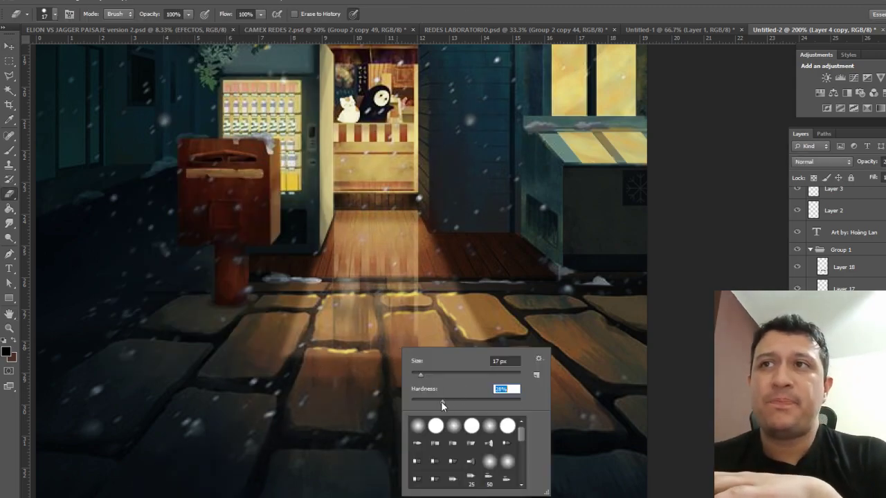
key("Return")
left_click_drag(404, 270, 409, 308)
left_click(843, 267)
key("v")
key("ctrl+minus")
key("ctrl+minus")
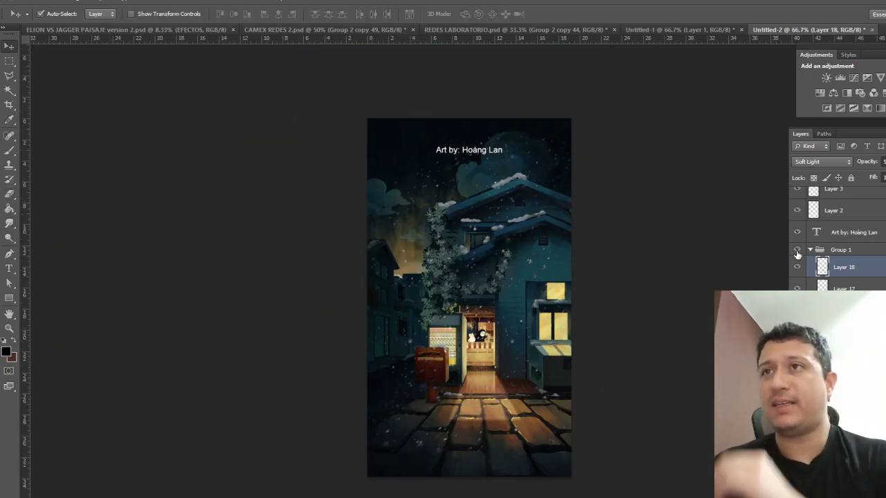
- Set the foreground colour to a light teal-green for the vine dots
left_click_drag(398, 325, 490, 356)
key("i")
scroll(176, 211, "down", 3)
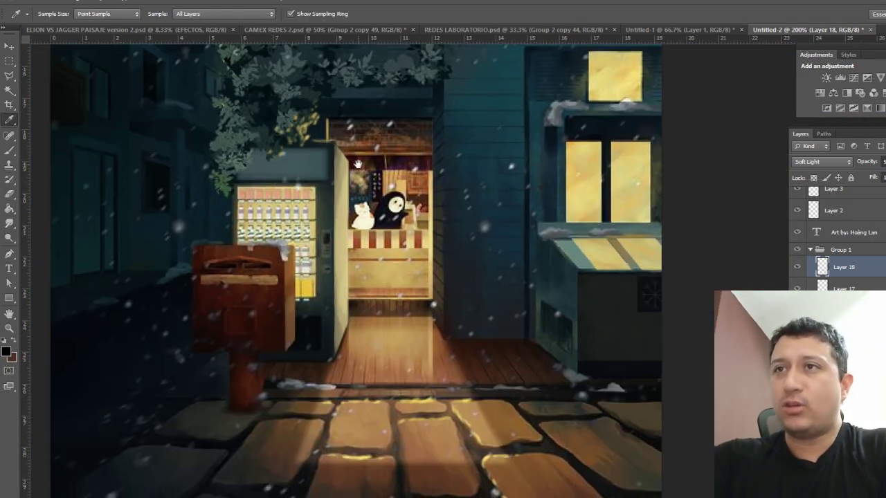
scroll(208, 104, "up", 3)
left_click(6, 352)
left_click(697, 134)
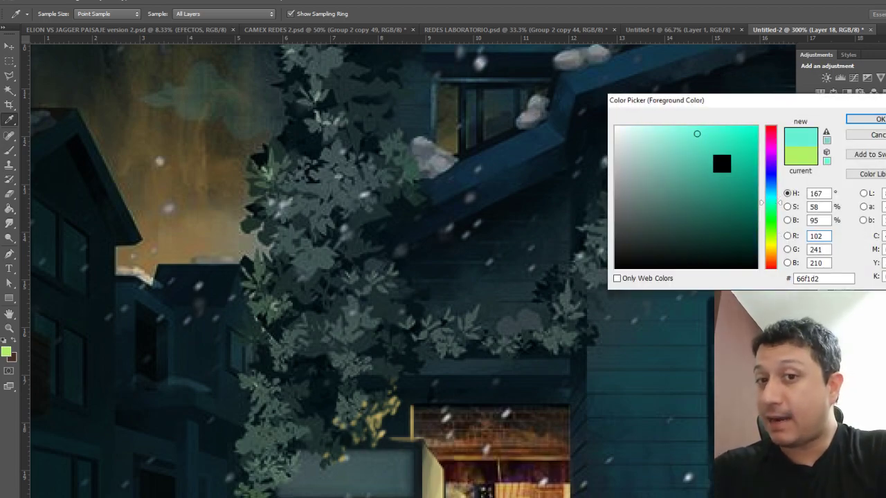
key("Return")
key("b")
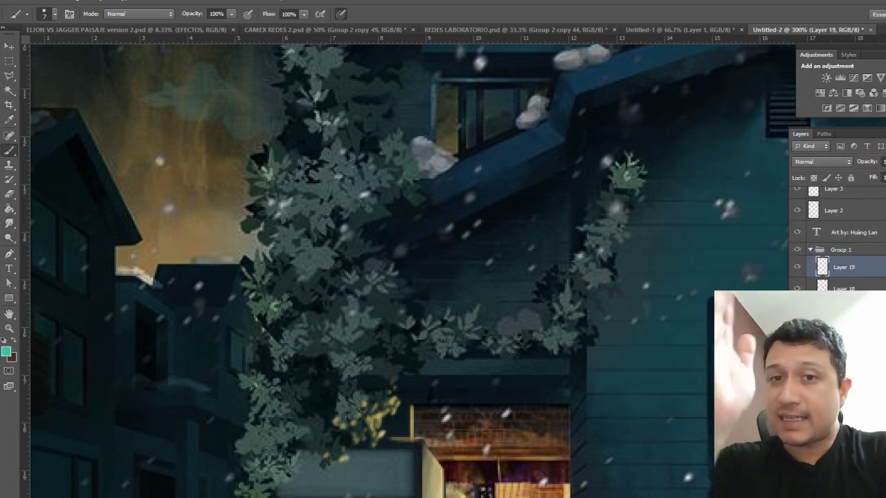
- Switch the paint colour to yellow-green and check the vine dots against the whole house
key("ctrl+plus")
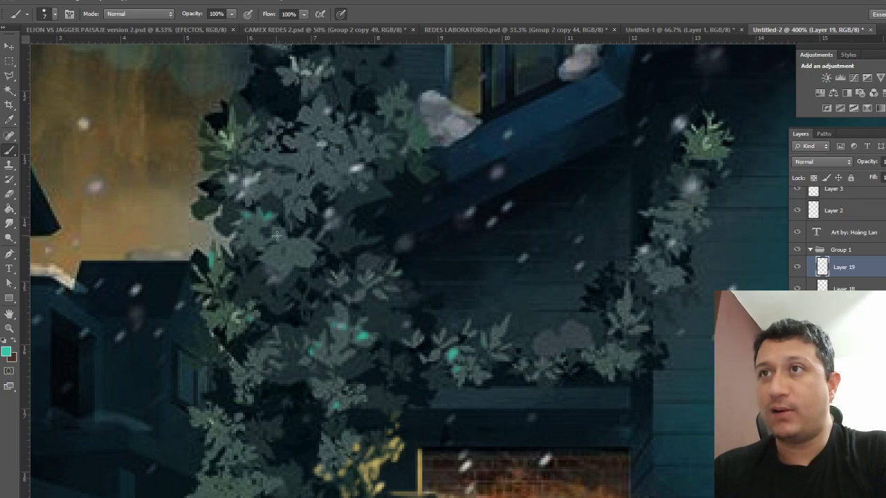
left_click(7, 352)
key("Return")
key("ctrl+minus")
key("ctrl+minus")
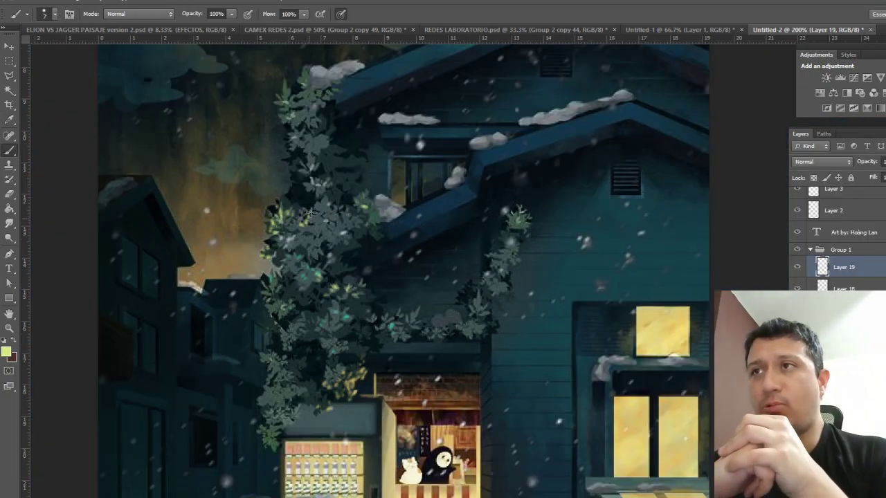
scroll(373, 270, "down", 1)
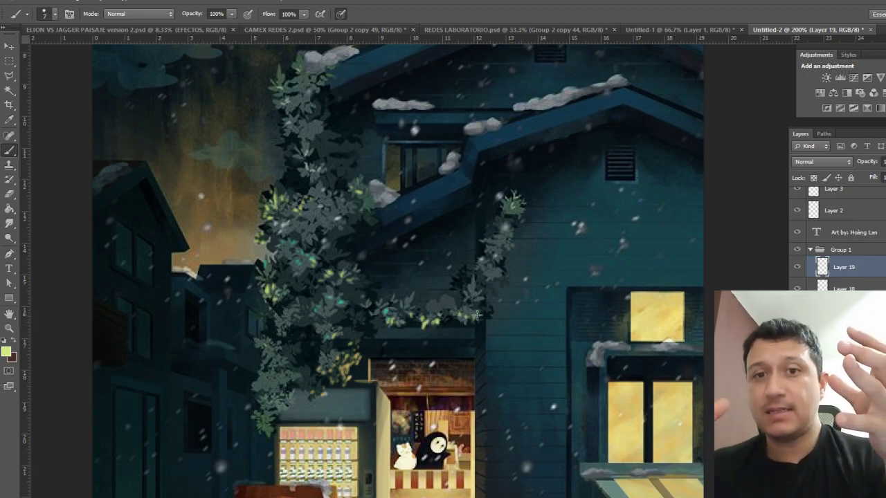
scroll(408, 339, "down", 1)
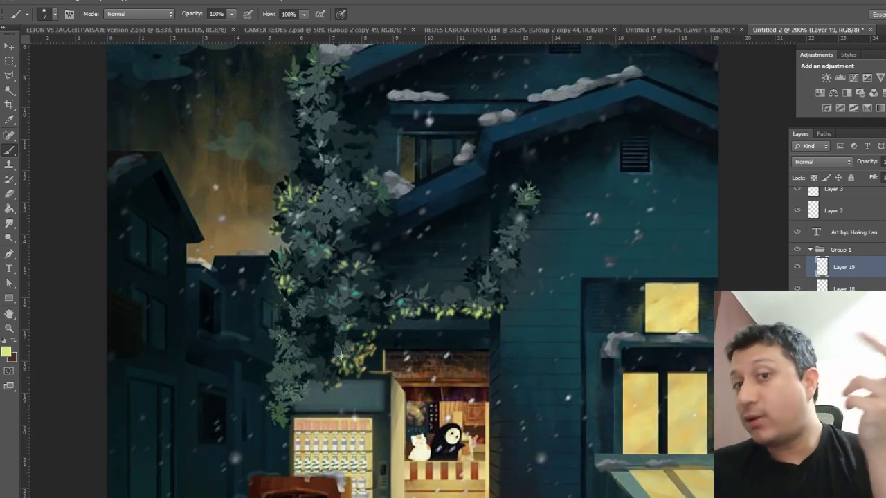
left_click_drag(292, 394, 444, 261)
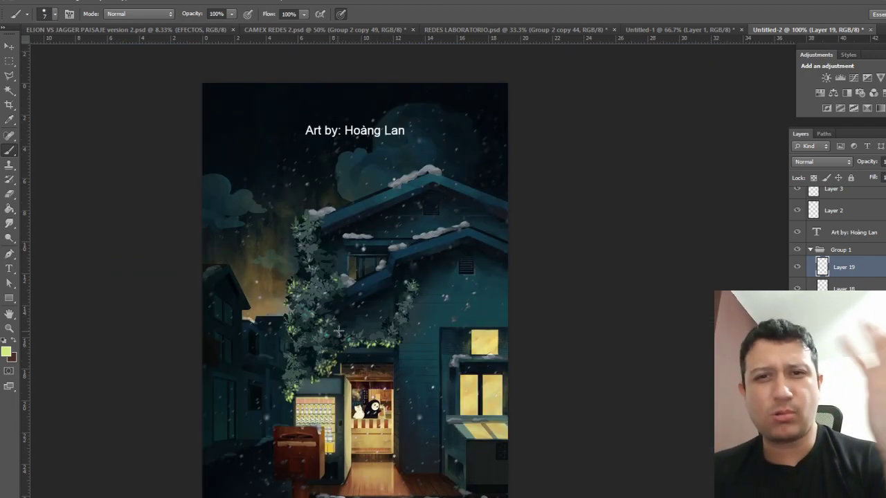
- Zoom out to the full illustration and select Layer 9 in the layer stack
key("ctrl+0")
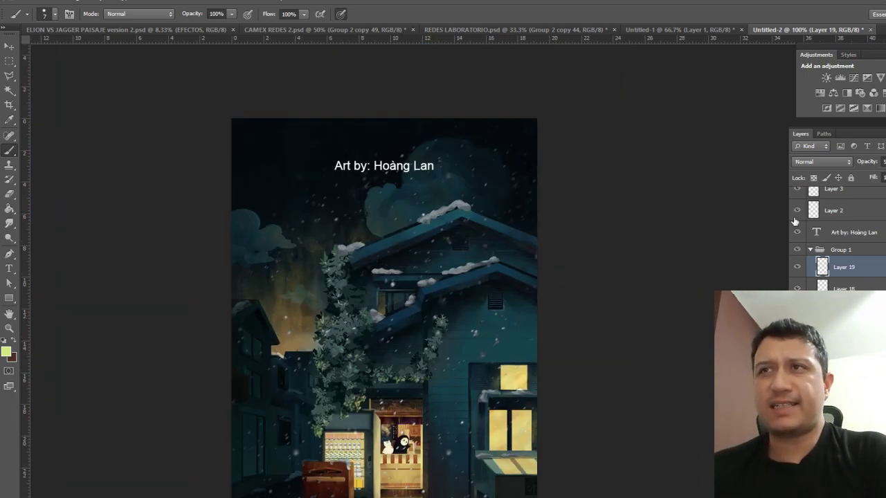
scroll(841, 219, "up", 1)
left_click(851, 198)
left_click(515, 357, "ctrl")
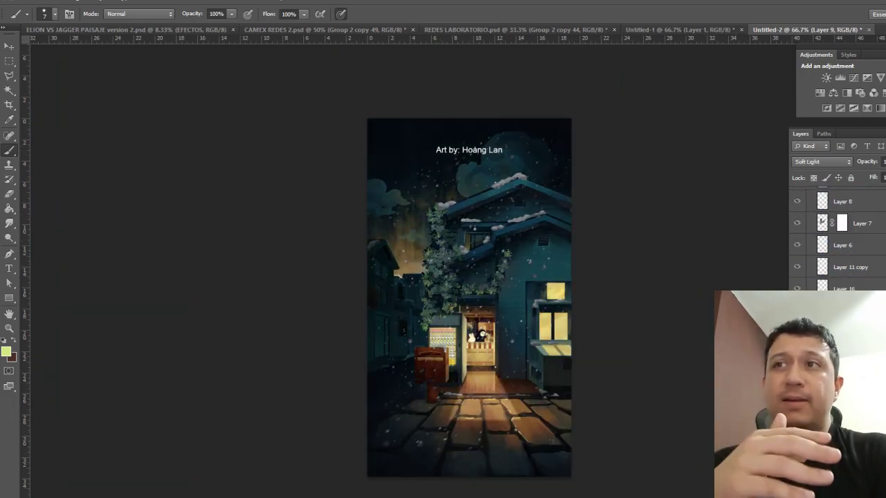
- Try a dark teal wash layer in Soft Light and Color blends, then delete it
key("g")
key("ctrl+shift+alt+n")
left_click(470, 277)
left_click(822, 161)
left_click(806, 308)
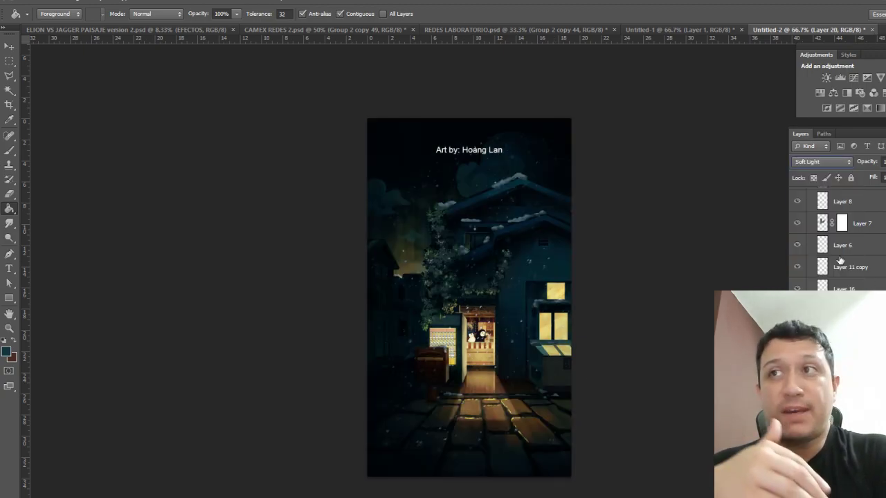
left_click(822, 161)
key("Escape")
key("Delete")
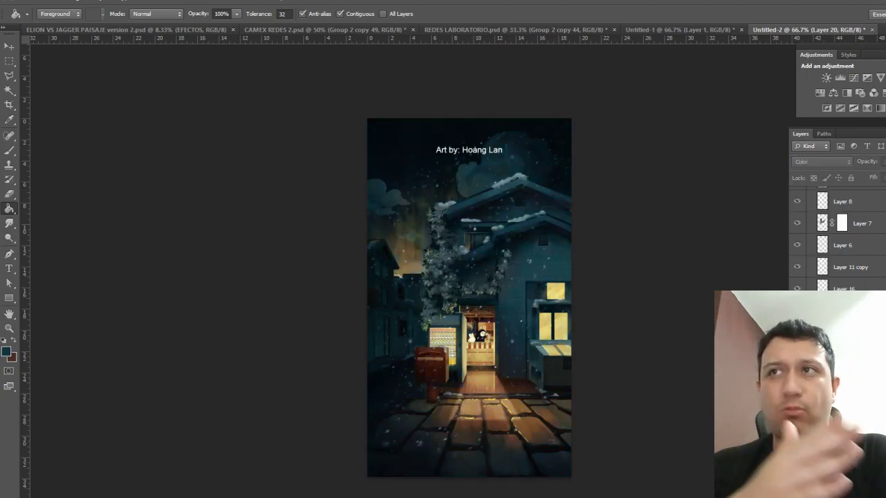
- Add a Color Balance adjustment nudging midtones toward green and highlights toward yellow
left_click(833, 93)
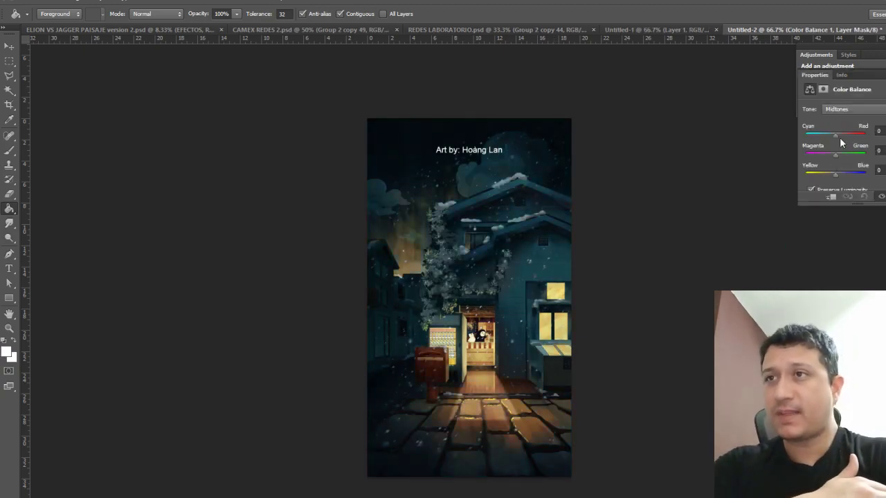
left_click_drag(827, 153, 836, 154)
left_click(848, 109)
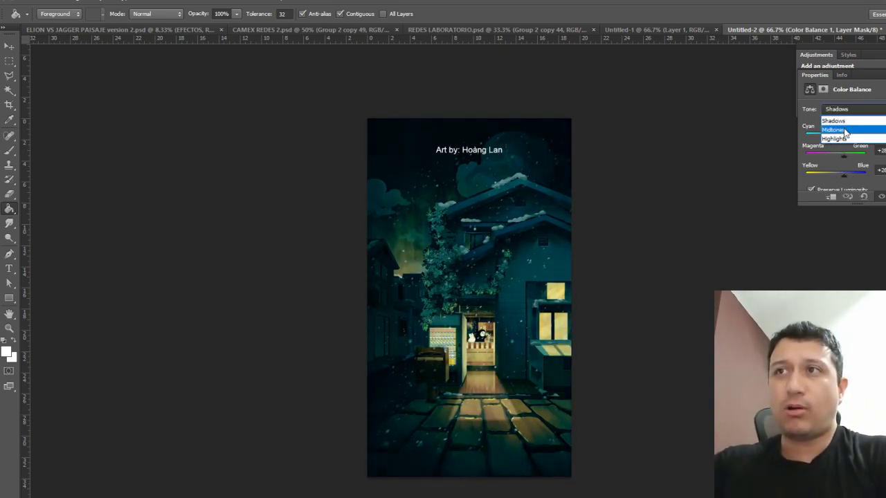
left_click(834, 138)
left_click_drag(836, 174, 824, 174)
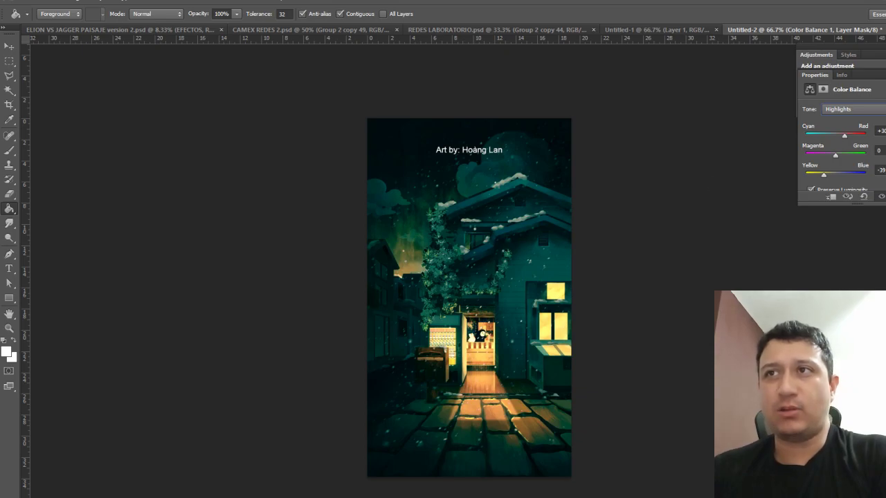
key("F7")
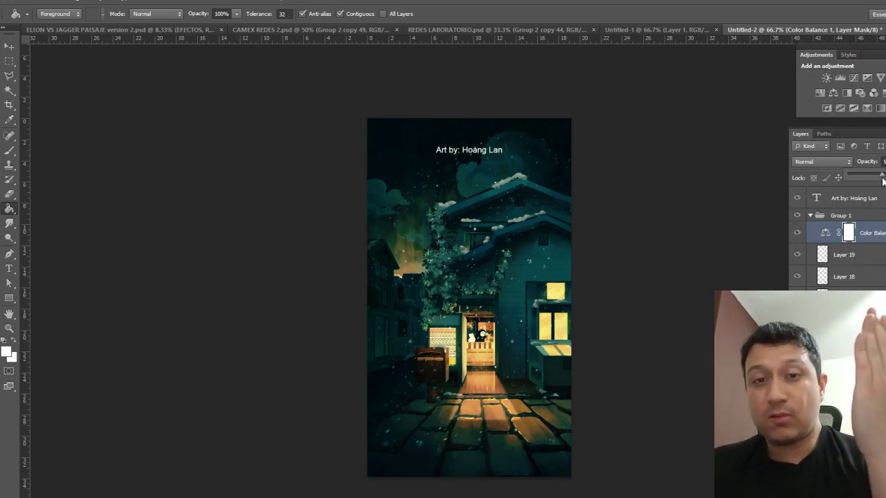
- Collapse Group 1 and toggle its visibility to compare before and after
left_click(810, 215)
left_click(797, 215)
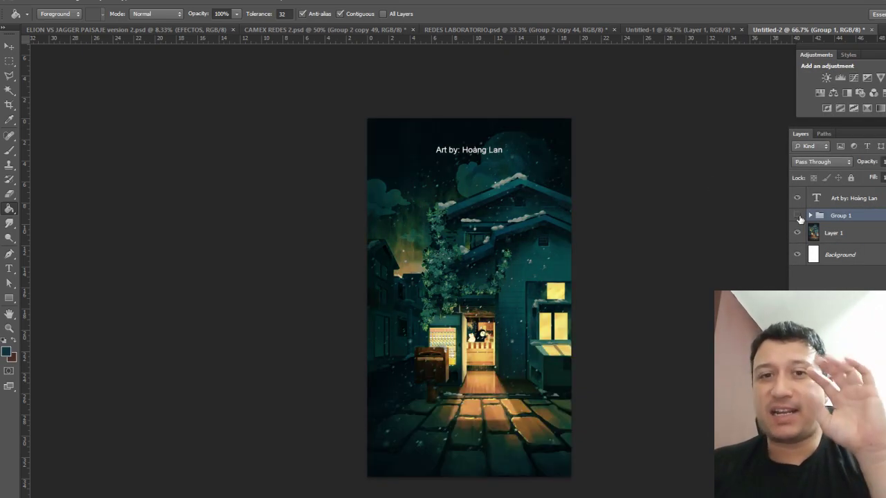
left_click(797, 215)
left_click(797, 216)
scroll(506, 360, "up", 2)
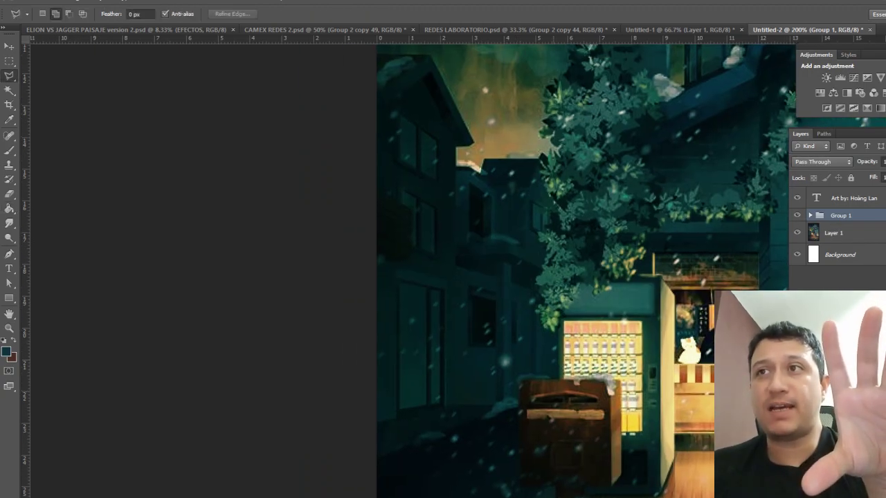
scroll(505, 359, "down", 2)
- Draw a polygonal lasso selection around the left side near the mailbox
key("l")
left_click(547, 355)
left_click(528, 354)
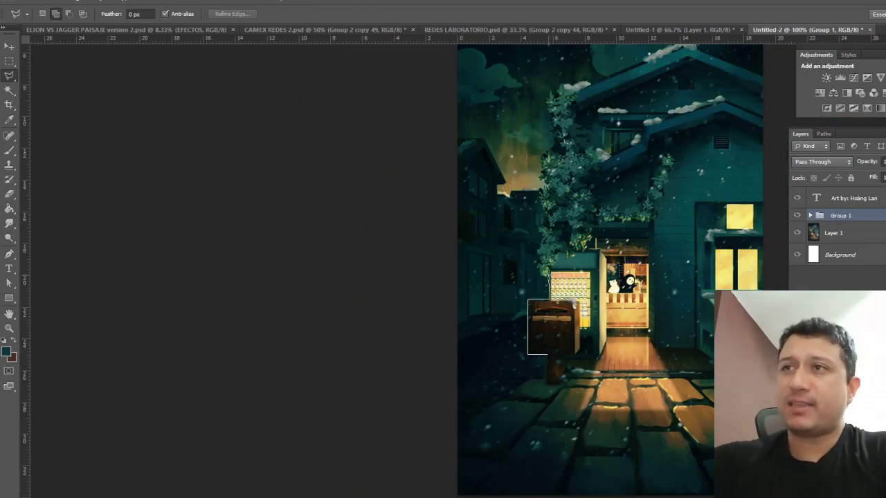
left_click(552, 207)
left_click(542, 191)
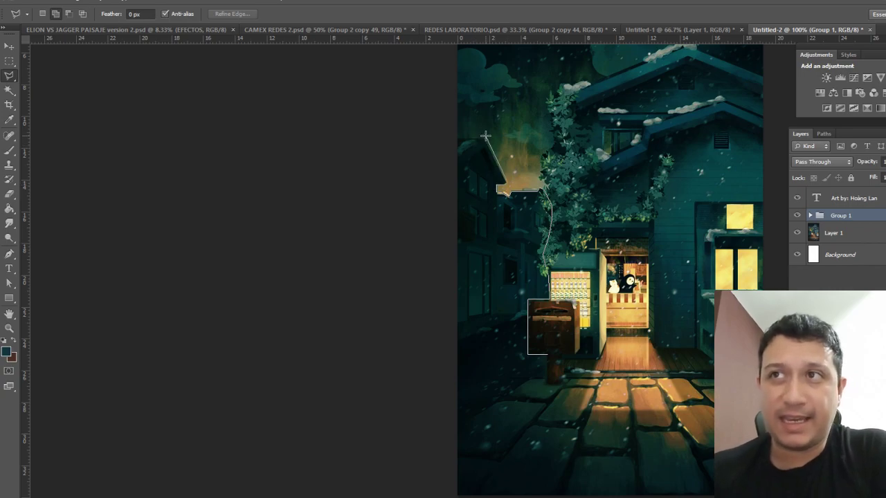
left_click(546, 355)
- Darken the selected left area of Layer 1 with a Curves adjustment
key("v")
left_click(511, 476)
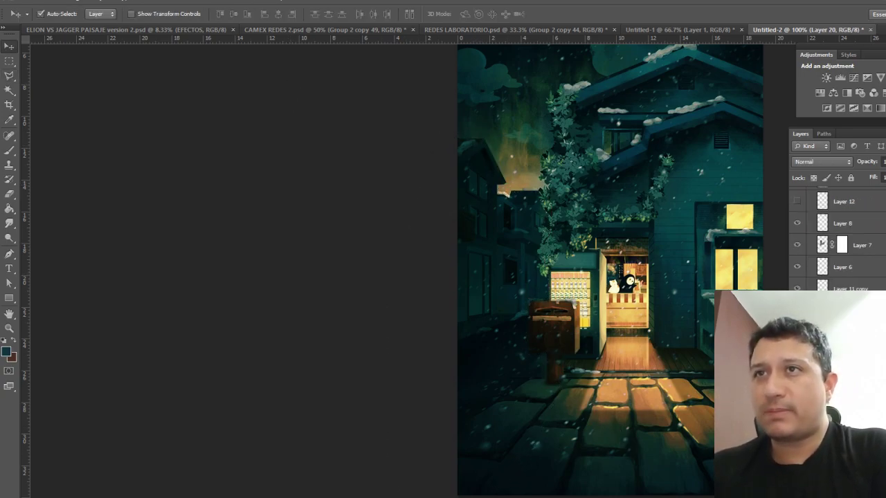
left_click(73, 4)
left_click(139, 159)
left_click_drag(807, 242, 832, 250)
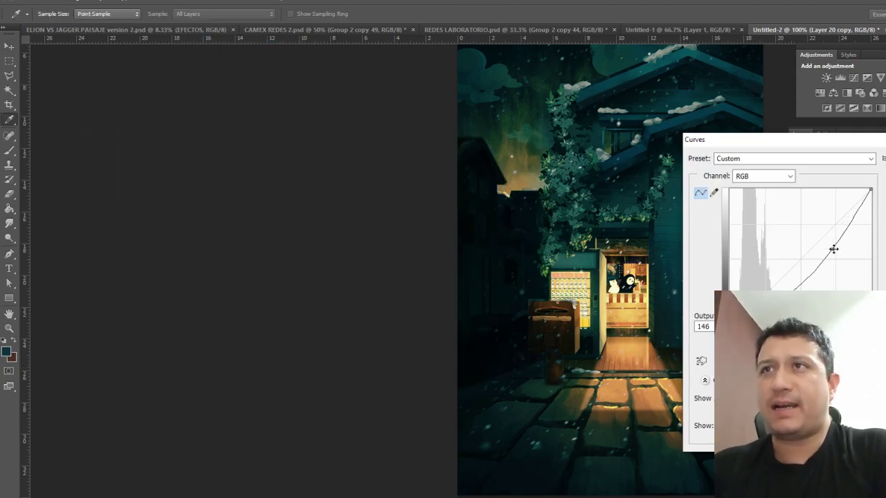
- Confirm the Curves darkening, collapse Group 1 and select Layer 17 with the stone path
key("Return")
key("e")
scroll(535, 399, "down", 2)
scroll(617, 292, "up", 1)
scroll(617, 293, "down", 1)
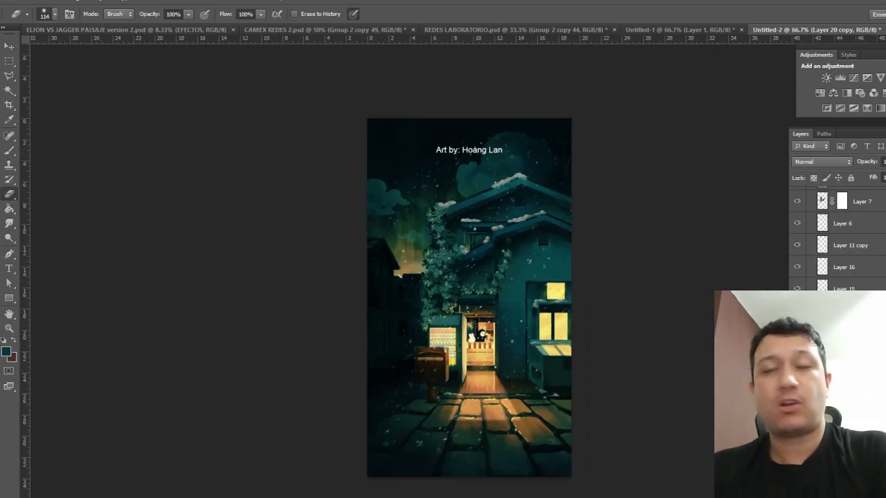
scroll(403, 269, "up", 3)
scroll(403, 270, "down", 3)
left_click(810, 215)
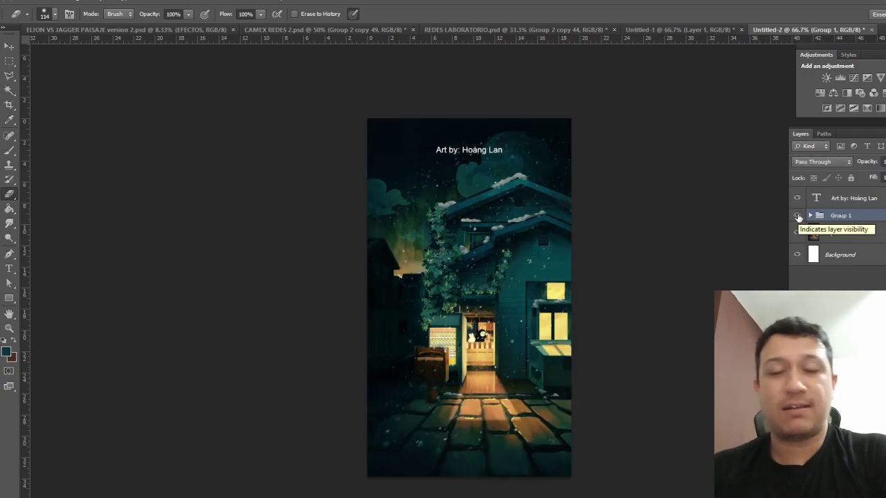
key("v")
scroll(484, 415, "up", 1)
scroll(486, 418, "up", 1)
left_click(487, 418)
- Set up the Brush at size 32 and 55% opacity
key("b")
right_click(574, 387)
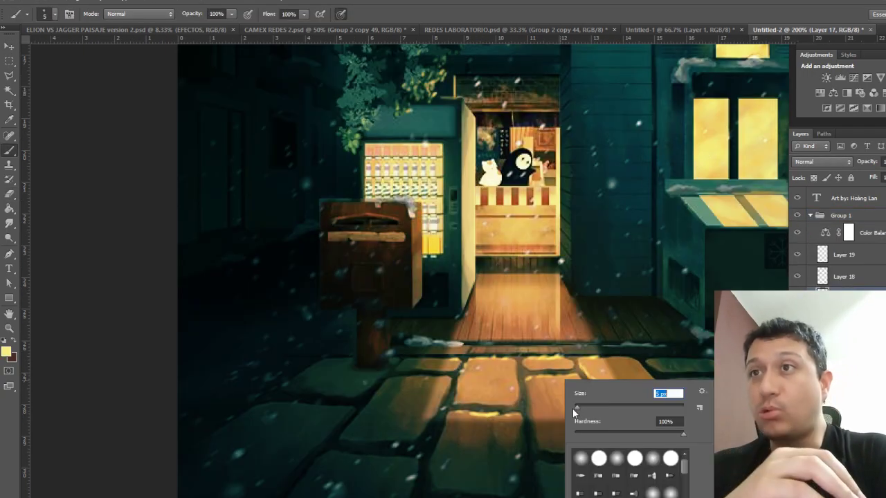
key("Escape")
scroll(533, 468, "up", 1)
scroll(689, 319, "down", 1)
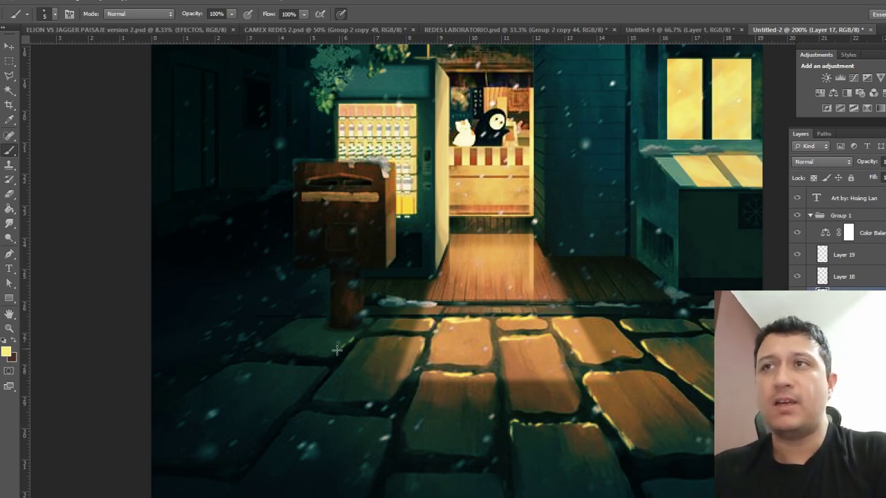
scroll(350, 369, "down", 1)
scroll(374, 388, "up", 3)
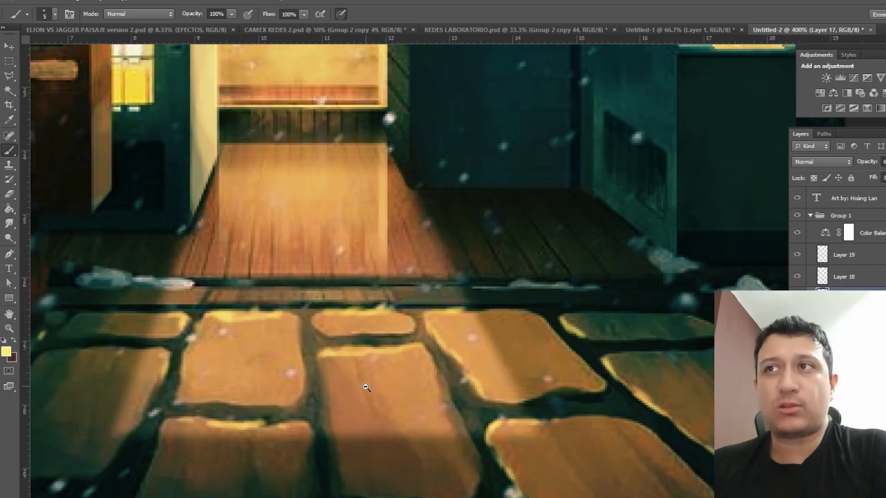
scroll(373, 387, "down", 2)
scroll(224, 297, "up", 2)
scroll(122, 299, "up", 1)
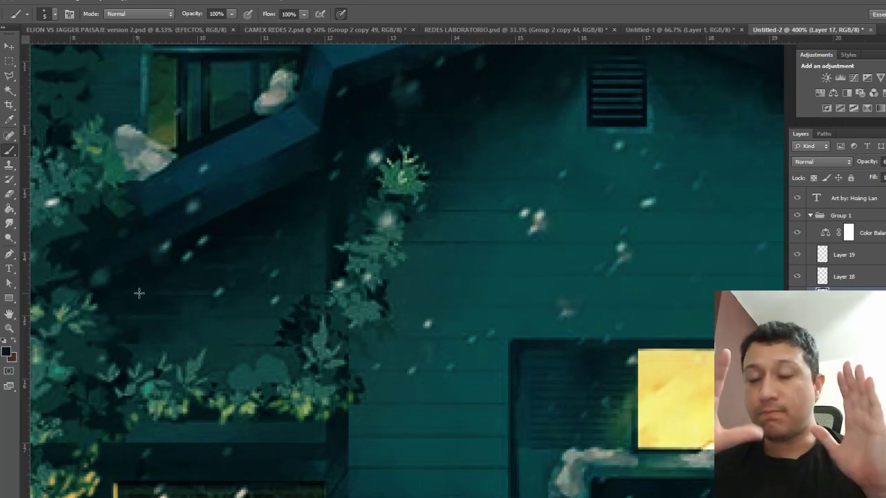
right_click(510, 254)
left_click(453, 241)
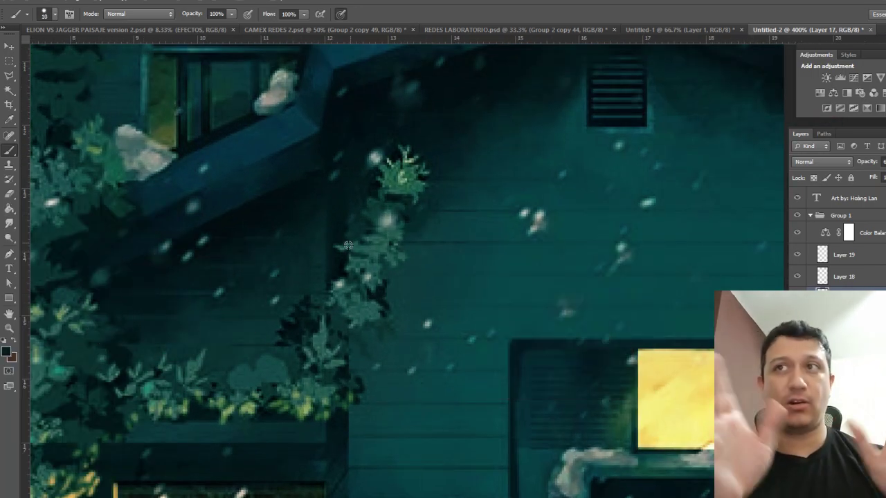
- Paint a dark shadow on the wall right of the plant, extending it up and below
left_click_drag(231, 14, 221, 14)
right_click(394, 188)
left_click_drag(398, 322, 431, 205)
left_click_drag(448, 149, 427, 249)
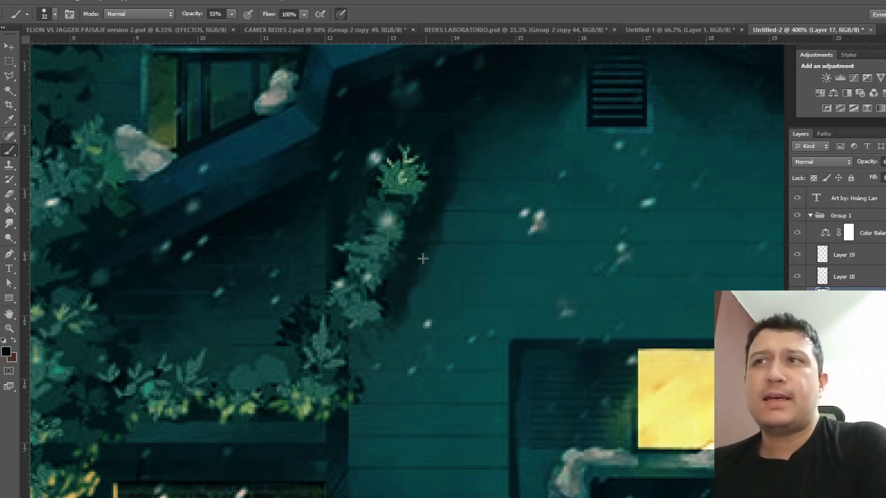
left_click_drag(366, 395, 422, 273)
scroll(447, 215, "down", 1)
scroll(309, 183, "down", 1)
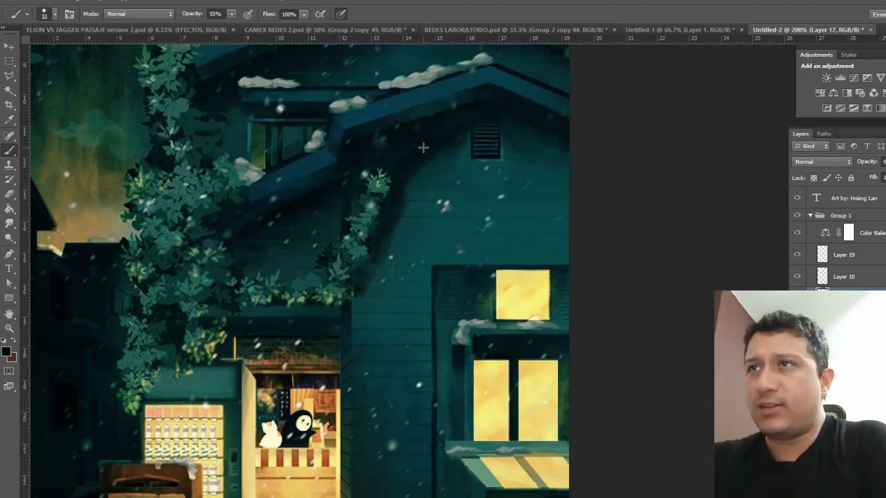
scroll(340, 180, "down", 1)
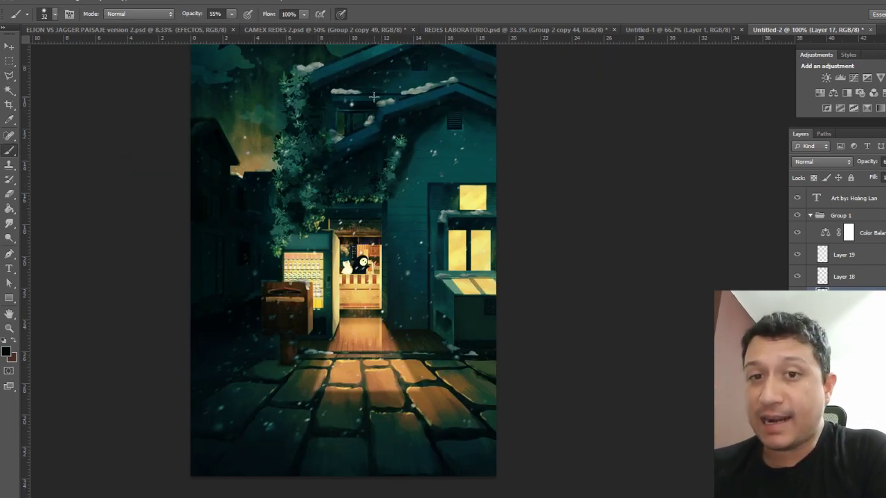
key("e")
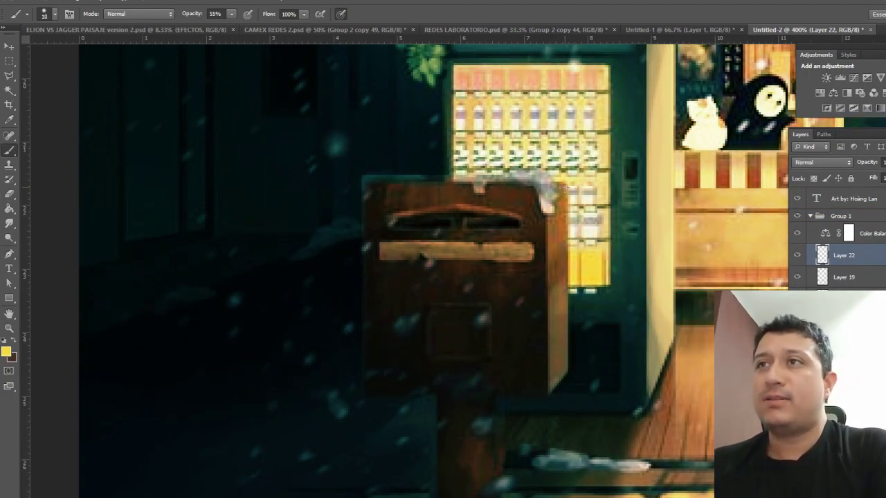
- Stroke warm yellow light along the mailbox's right edge with a smaller brush
right_click(568, 197)
left_click_drag(590, 214, 585, 213)
key("Return")
left_click_drag(566, 248, 566, 330)
scroll(622, 277, "down", 2)
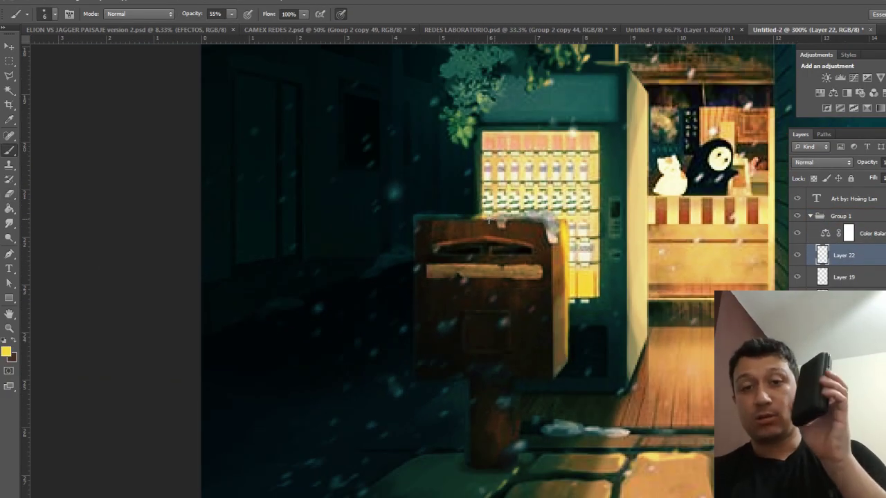
scroll(718, 203, "up", 2)
- Paint warm yellow light onto the floor outside the doorway with an enlarged brush
left_click_drag(498, 277, 475, 346)
right_click(490, 290)
key("Return")
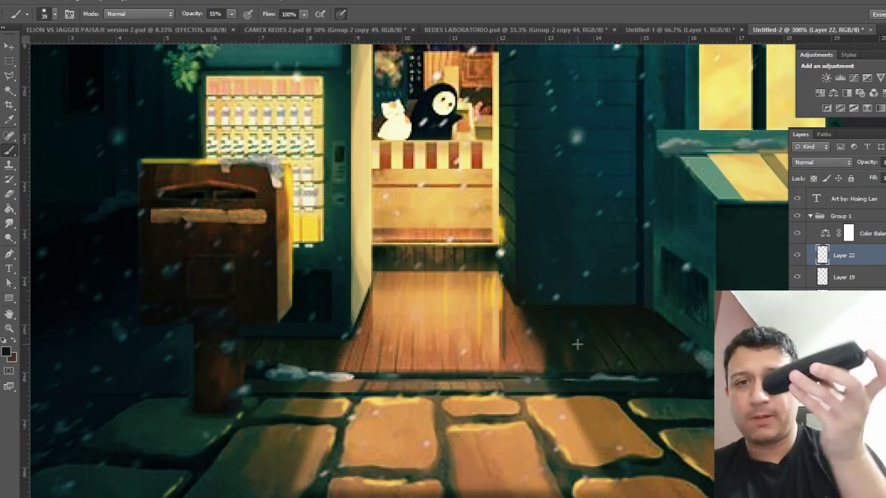
scroll(579, 342, "down", 1)
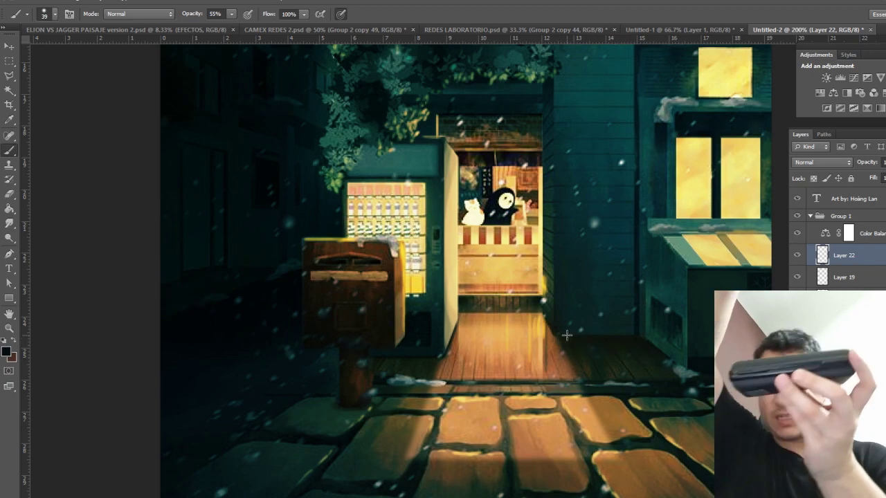
scroll(625, 335, "down", 1)
key("e")
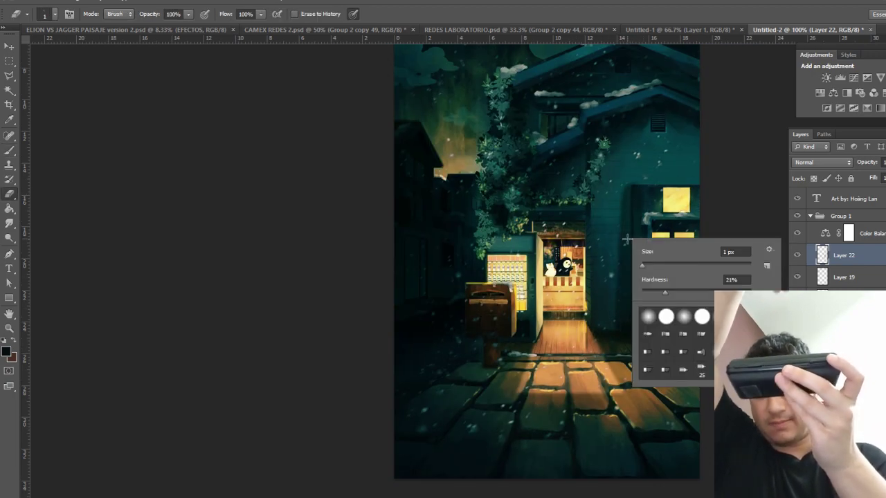
key("b")
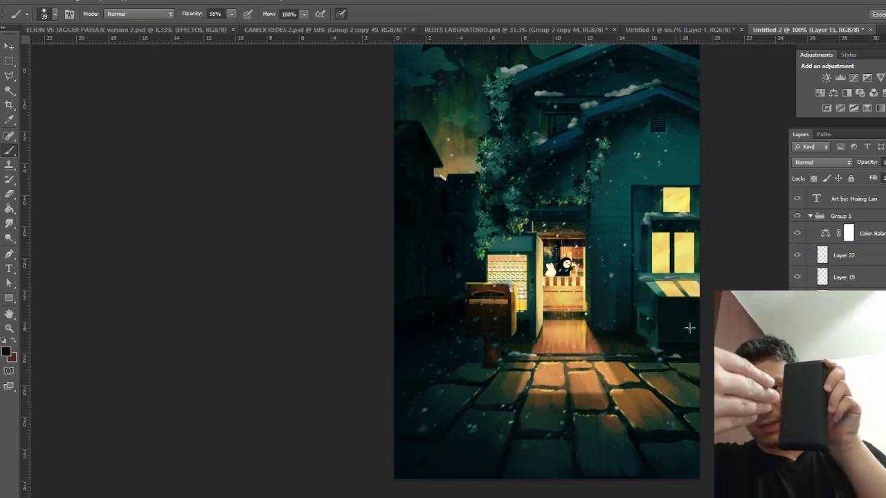
- Make Layer 15 and then Layer 12 the active layer
left_click(677, 356, "ctrl")
scroll(487, 344, "up", 1)
key("e")
left_click(487, 344, "ctrl")
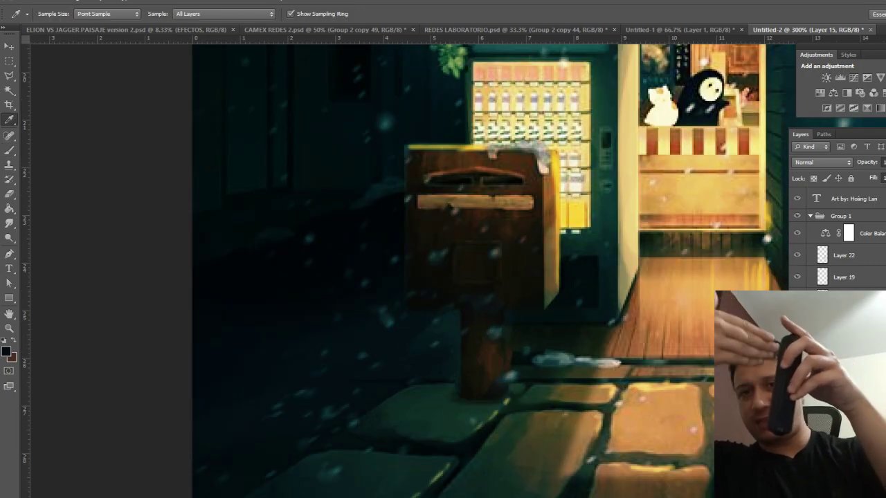
scroll(592, 443, "down", 1)
scroll(646, 364, "down", 1)
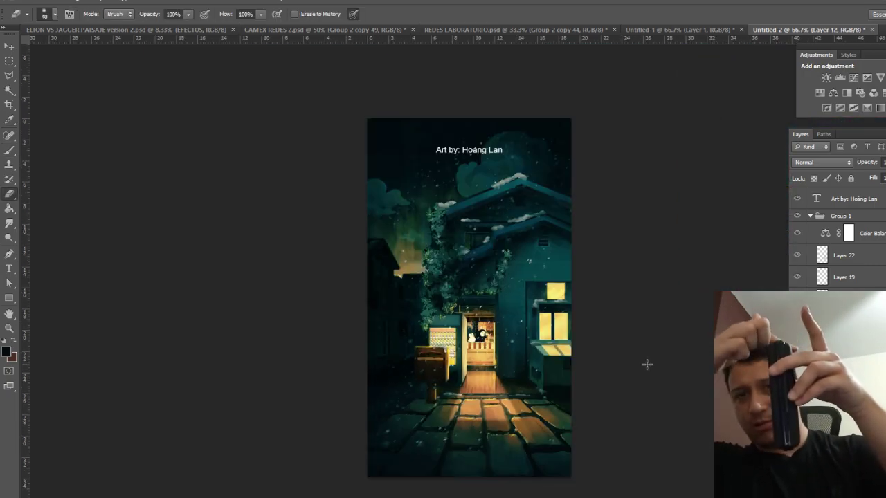
- Choose a tan paint colour for the Brush
scroll(646, 364, "up", 3)
scroll(485, 332, "down", 1)
scroll(350, 302, "up", 1)
scroll(350, 303, "down", 1)
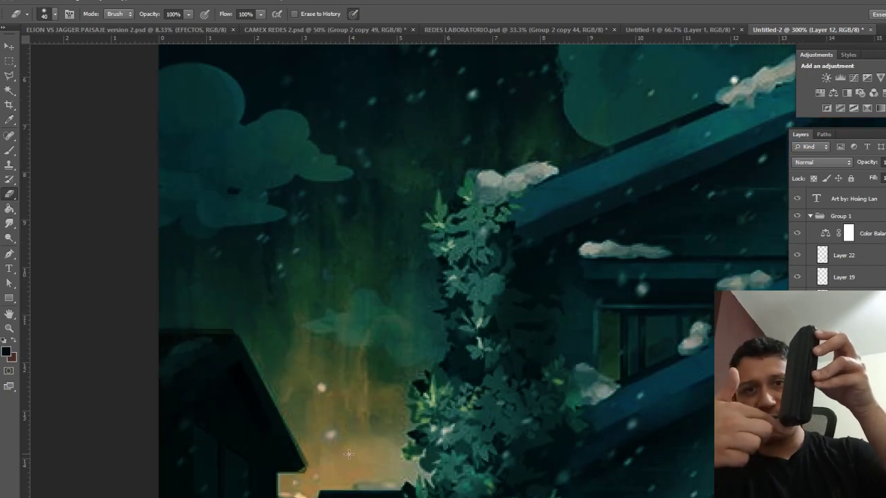
key("b")
left_click(6, 351)
key("Return")
- Set the brush to a hard 9 px tip at 100% opacity
right_click(443, 201)
left_click_drag(508, 255, 555, 251)
key("Return")
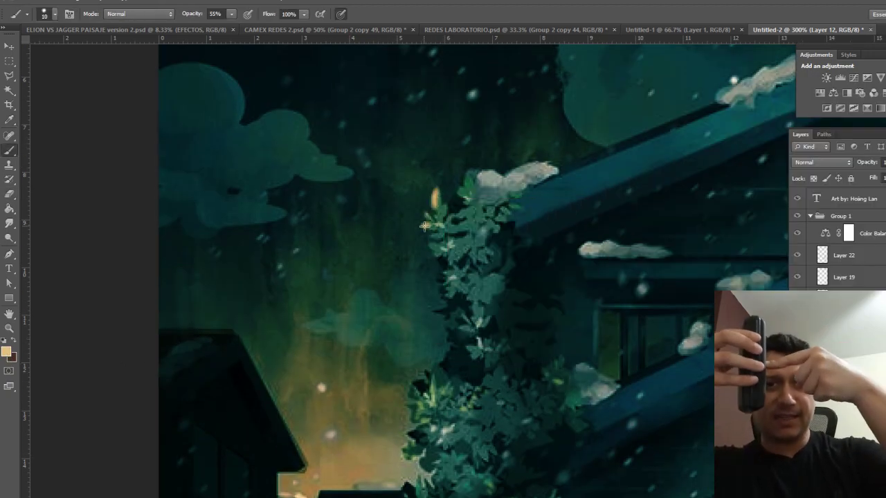
key("0")
right_click(422, 383)
key("Escape")
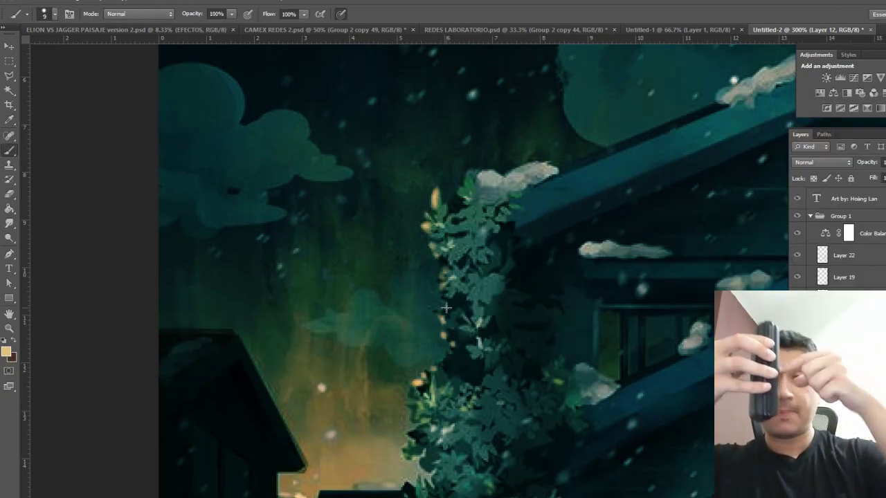
- Paint snow along the roof edges, joining it to the lower-left clump
scroll(443, 316, "down", 2)
scroll(448, 335, "up", 1)
scroll(447, 334, "down", 1)
scroll(456, 162, "up", 1)
left_click_drag(448, 166, 398, 186)
left_click_drag(365, 221, 336, 240)
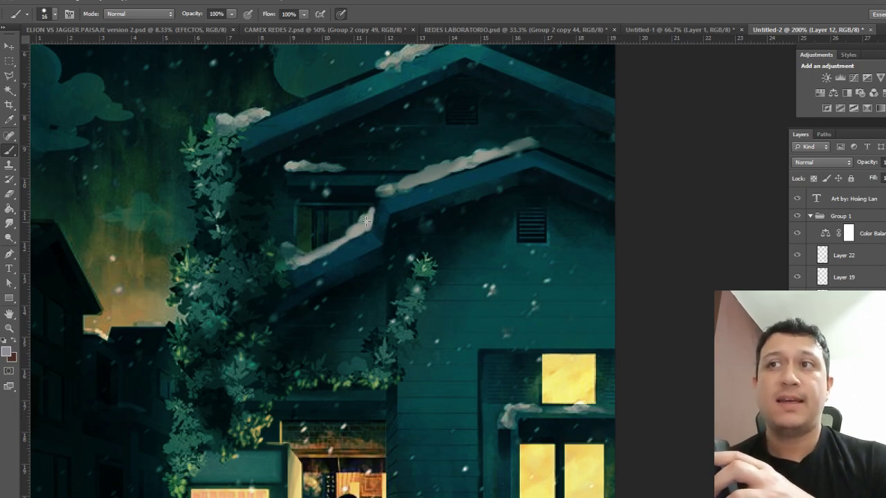
scroll(368, 217, "up", 3)
right_click(588, 236)
- Set the Eyedropper to sample Current & Below and pick up the wall's teal
left_click(490, 209)
key("i")
left_click(223, 14)
left_click(201, 28)
left_click(498, 121)
key("b")
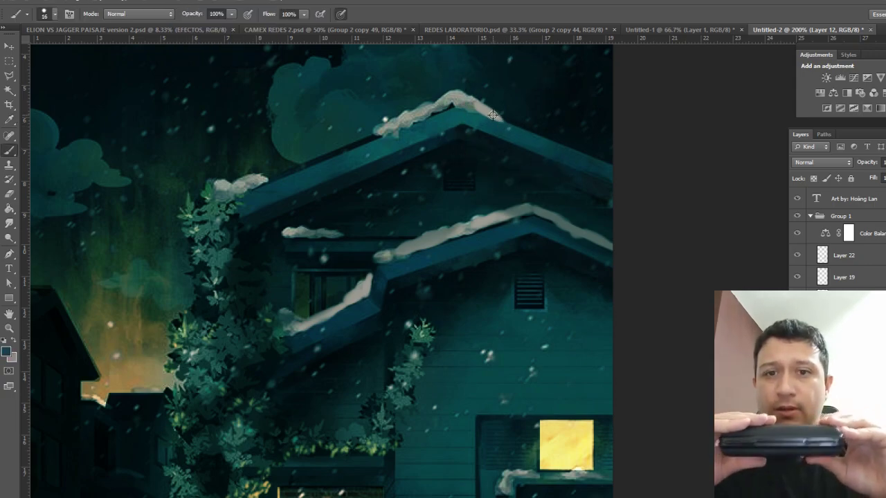
- Sample the lit window's yellow and zoom out to view the whole image
key("ctrl+plus")
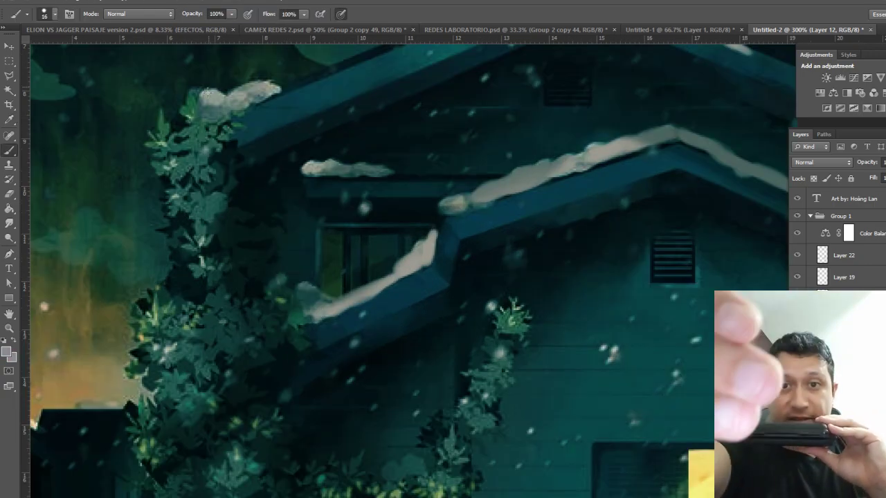
key("ctrl+minus")
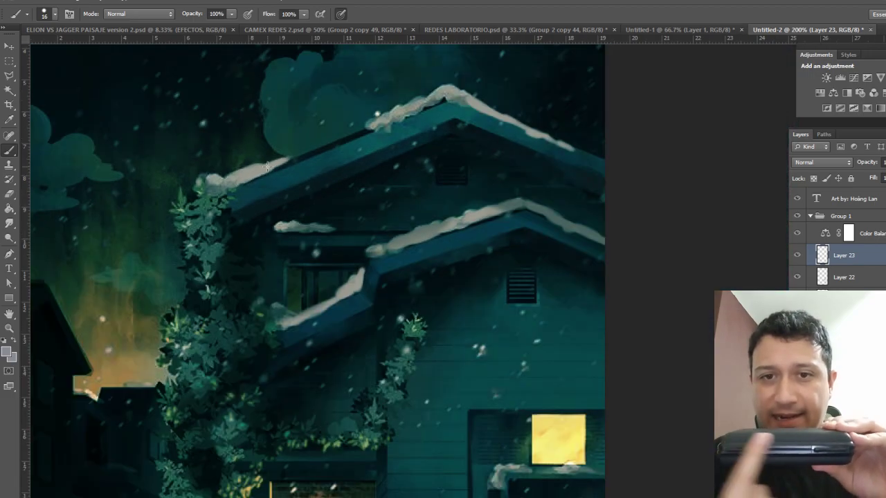
scroll(538, 369, "down", 5)
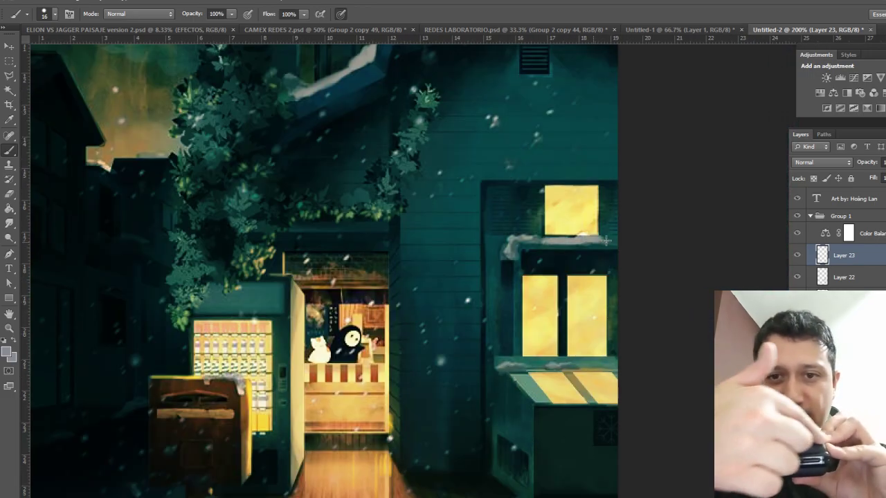
left_click(550, 234, "alt")
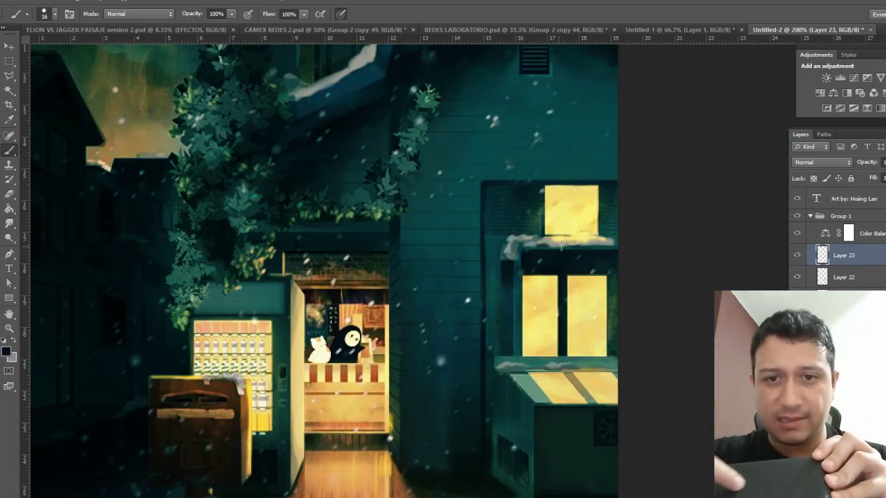
key("ctrl+minus")
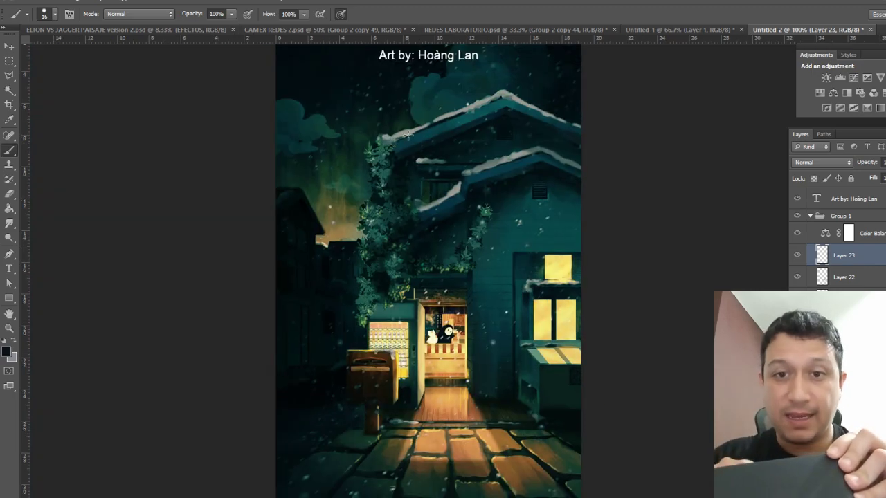
key("ctrl+minus")
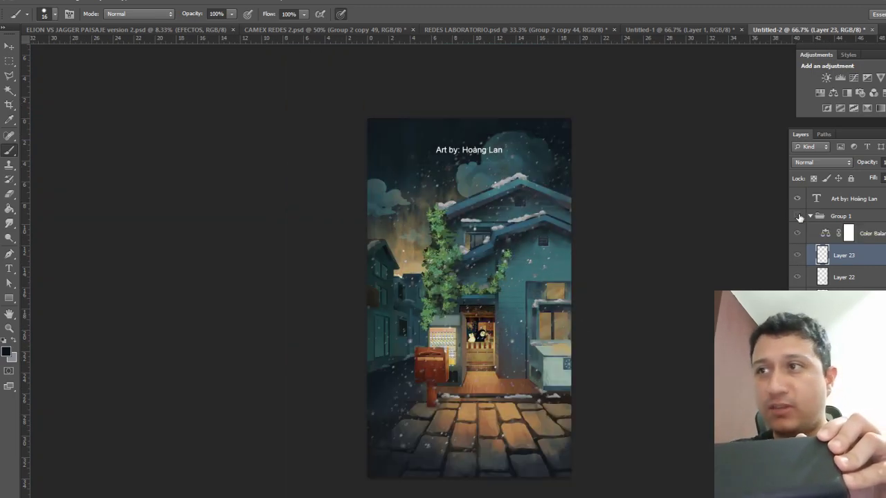
- Add a Hue/Saturation adjustment with lowered saturation, and shrink the eraser on Layer 23
left_click(820, 93)
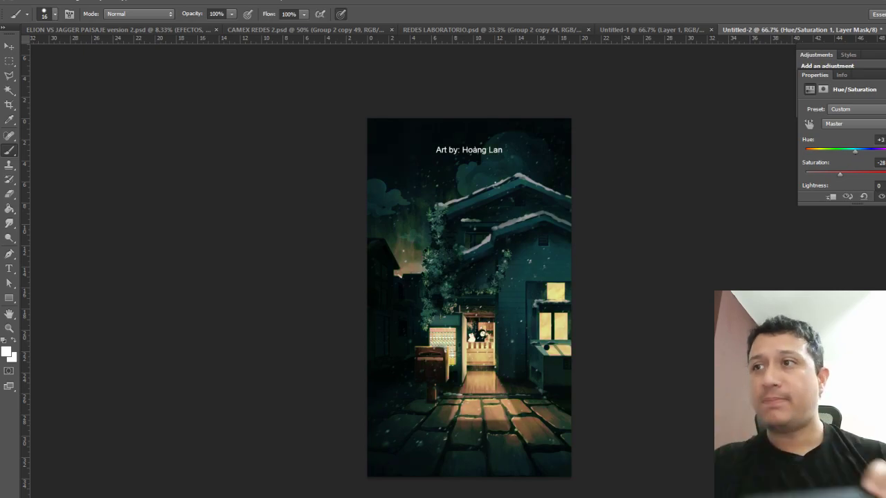
key("e")
left_click(844, 277)
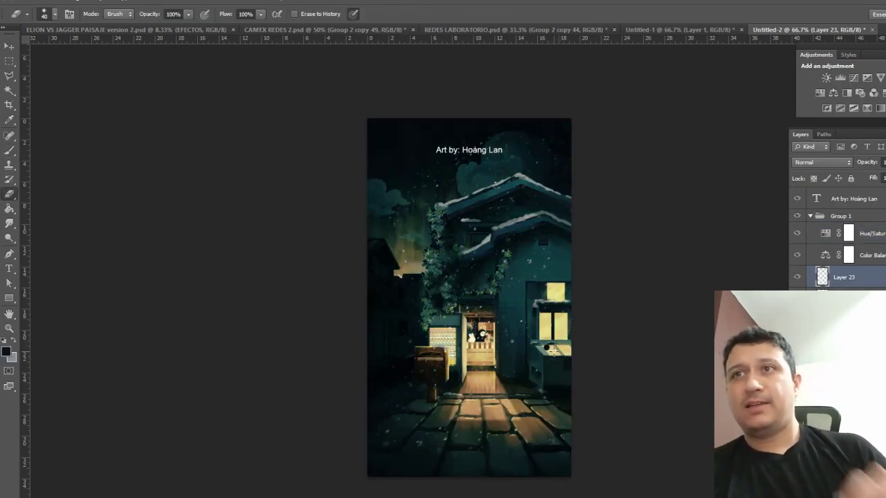
left_click_drag(554, 351, 540, 348)
key("v")
- Toggle the Hue/Saturation layer to compare, collapse Group 1, and zoom in on the left roof for a pen path
scroll(830, 235, "down", 3)
left_click(841, 255)
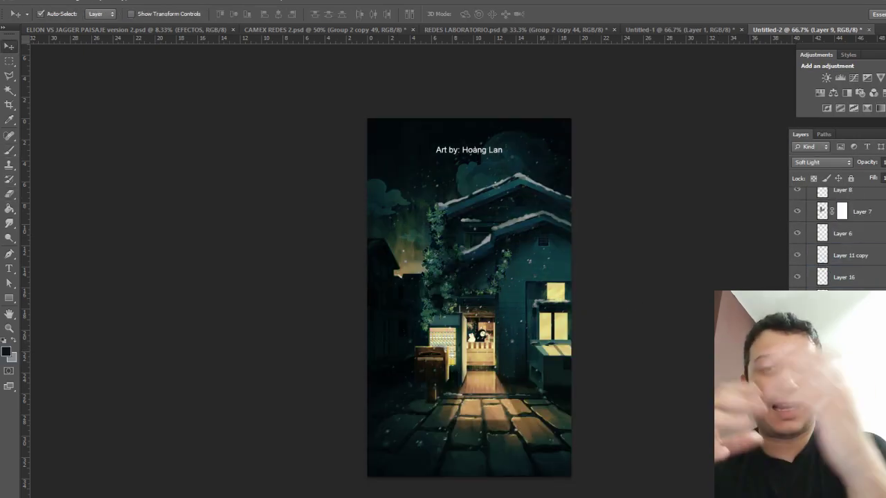
scroll(799, 236, "up", 3)
left_click(797, 234)
left_click(578, 228, "alt")
left_click(809, 216)
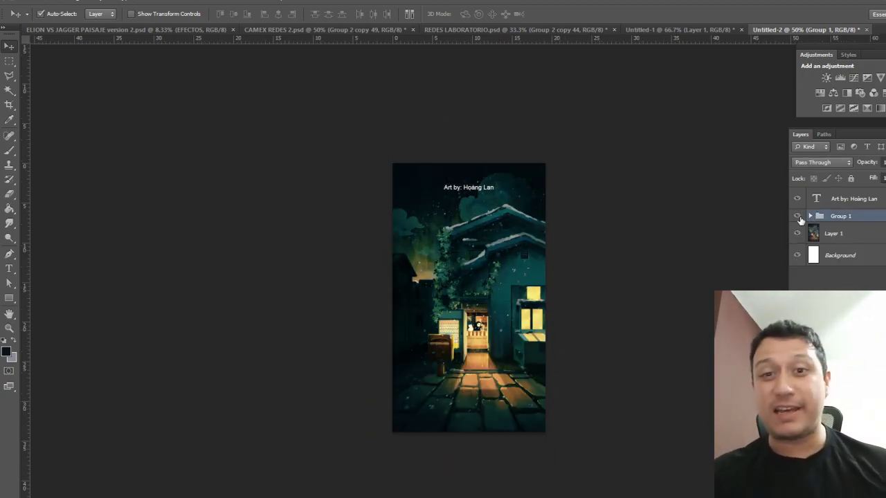
key("p")
scroll(402, 273, "up", 5)
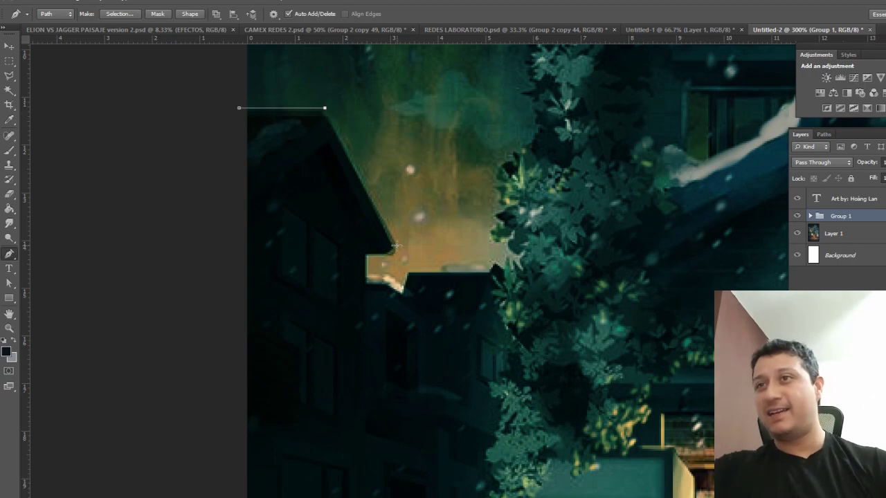